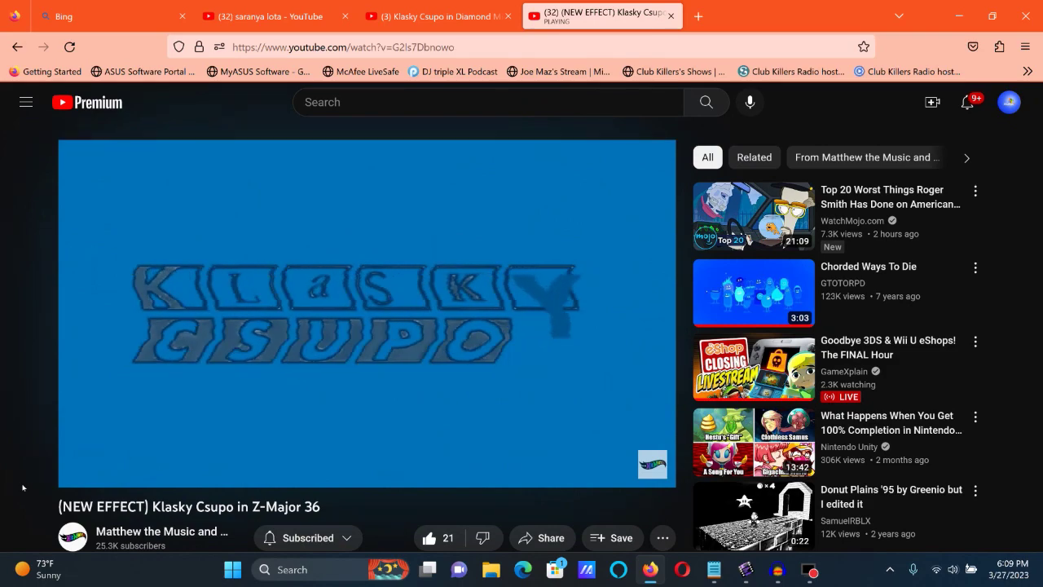
Expand the description of the Klasky Csupo in Z-Major 36 video and read how the effect is made
{"action": "mouse_move", "coordinate": [76, 481]}
{"action": "scroll", "coordinate": [32, 406], "scroll_direction": "down", "scroll_amount": 5}
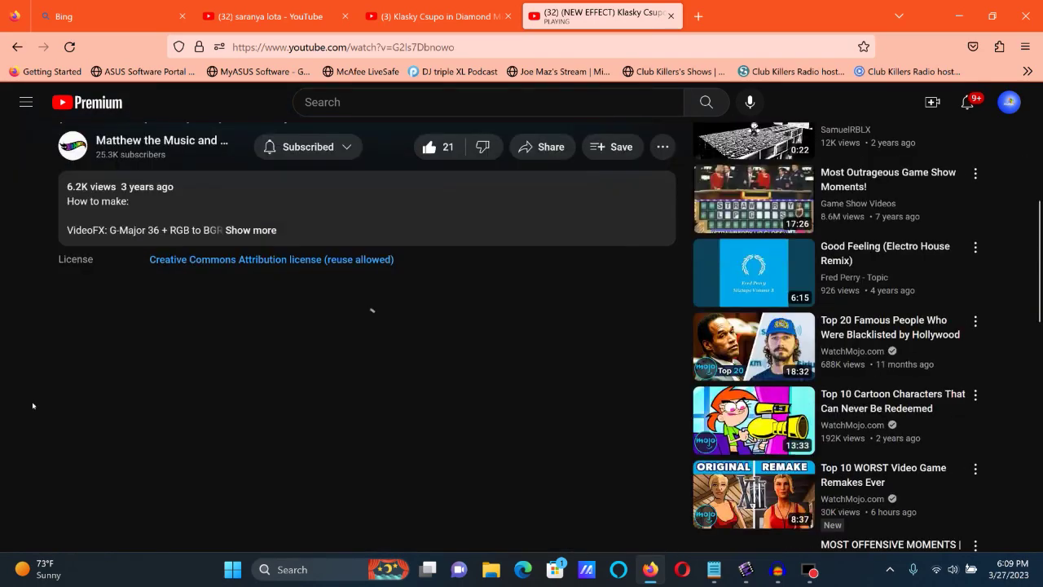
{"action": "left_click", "coordinate": [228, 227]}
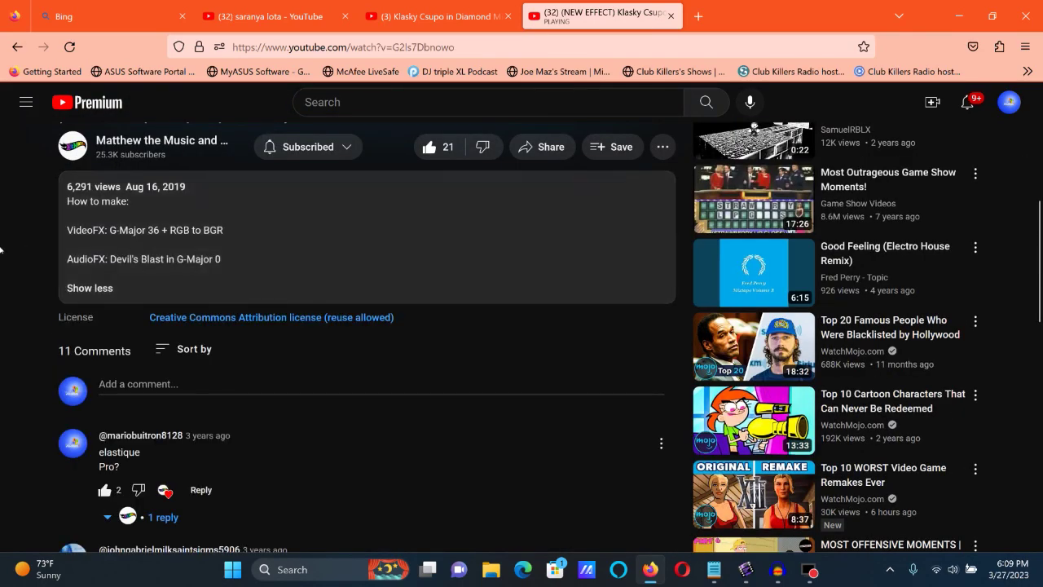
Expand the hidden replies and long comments under the video and read them for the effect's audio pitch values
{"action": "scroll", "coordinate": [98, 277], "scroll_direction": "down", "scroll_amount": 3}
{"action": "left_click", "coordinate": [163, 283]}
{"action": "scroll", "coordinate": [151, 289], "scroll_direction": "down", "scroll_amount": 2}
{"action": "left_click", "coordinate": [143, 295]}
{"action": "scroll", "coordinate": [142, 326], "scroll_direction": "down", "scroll_amount": 3}
{"action": "left_click", "coordinate": [134, 363]}
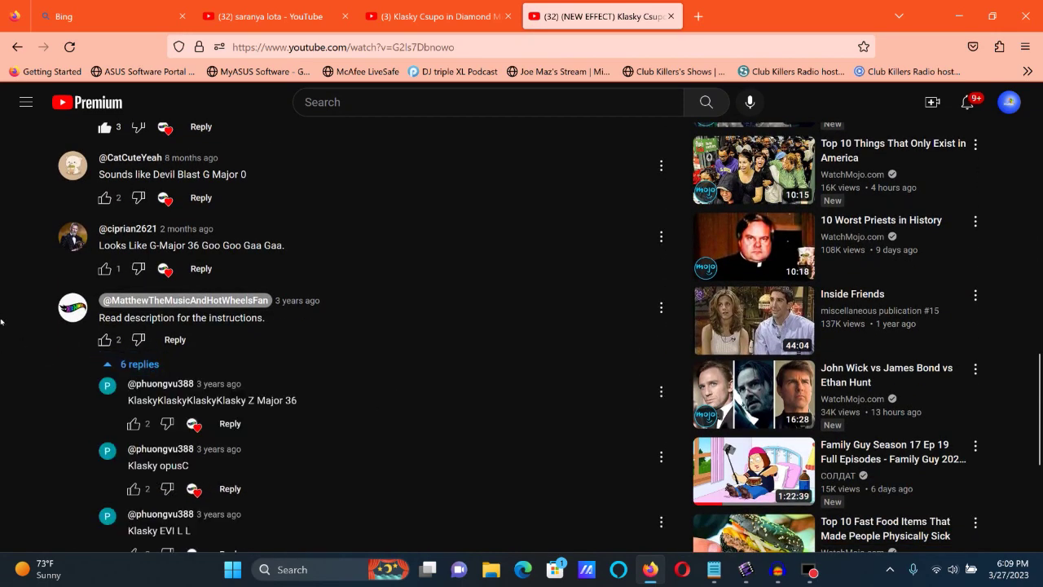
{"action": "scroll", "coordinate": [2, 321], "scroll_direction": "down", "scroll_amount": 4}
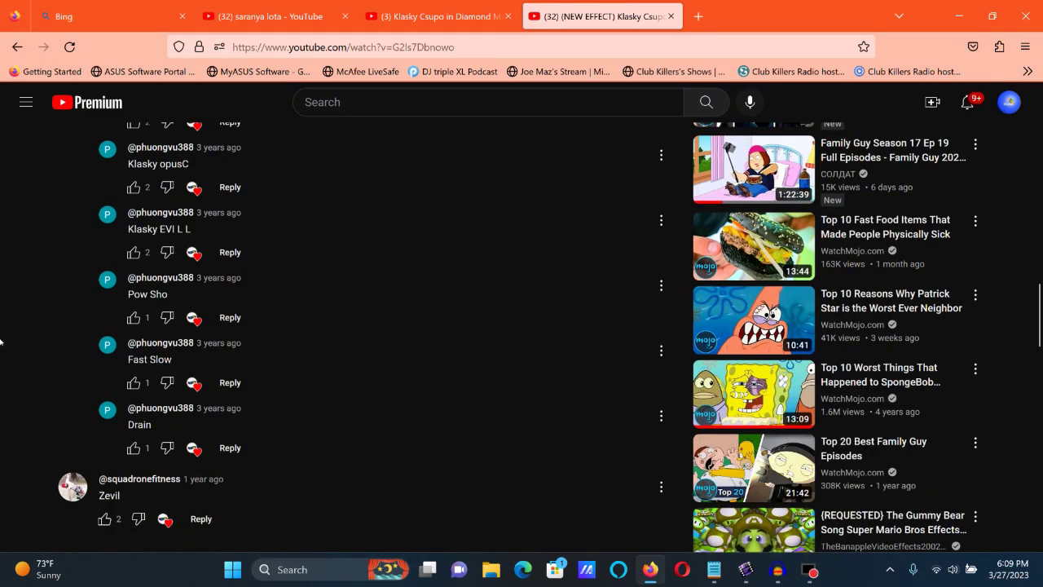
{"action": "scroll", "coordinate": [0, 345], "scroll_direction": "up", "scroll_amount": 5}
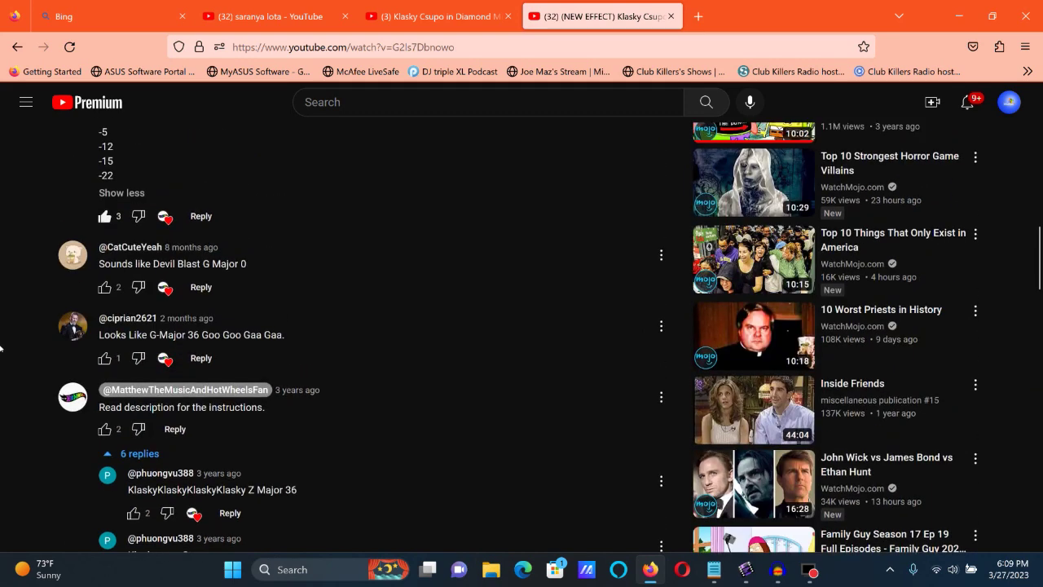
{"action": "scroll", "coordinate": [2, 381], "scroll_direction": "up", "scroll_amount": 5}
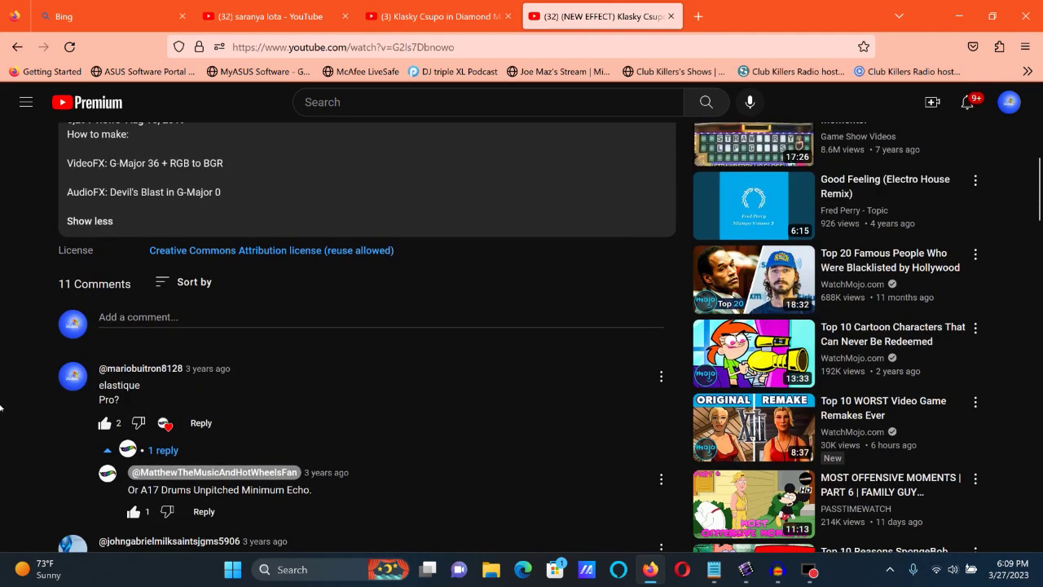
{"action": "scroll", "coordinate": [2, 383], "scroll_direction": "up", "scroll_amount": 1}
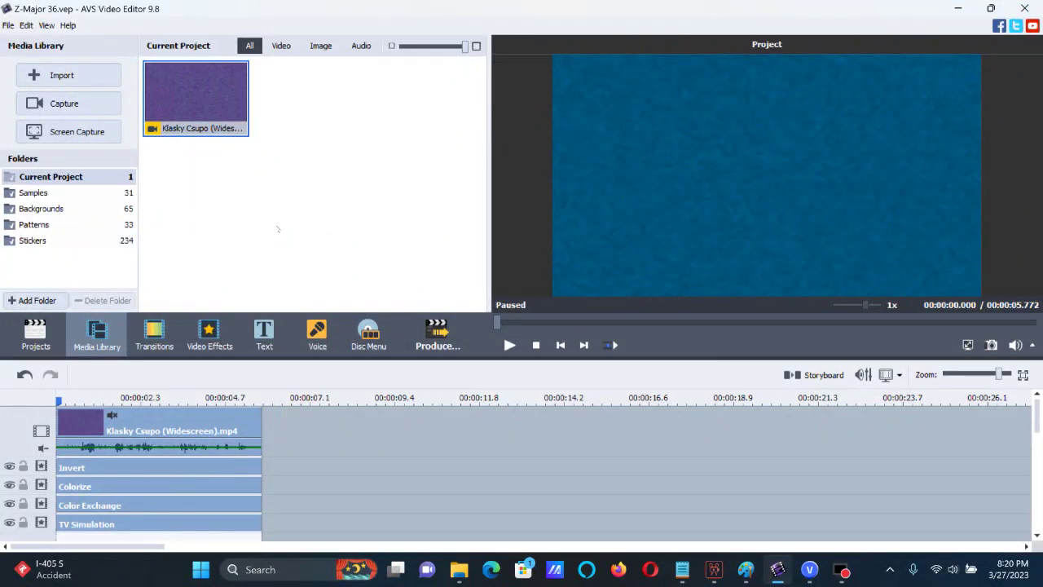
Switch to AVS Video Editor and review the settings of the Invert and Colorize effects on the timeline
{"action": "double_click", "coordinate": [185, 471]}
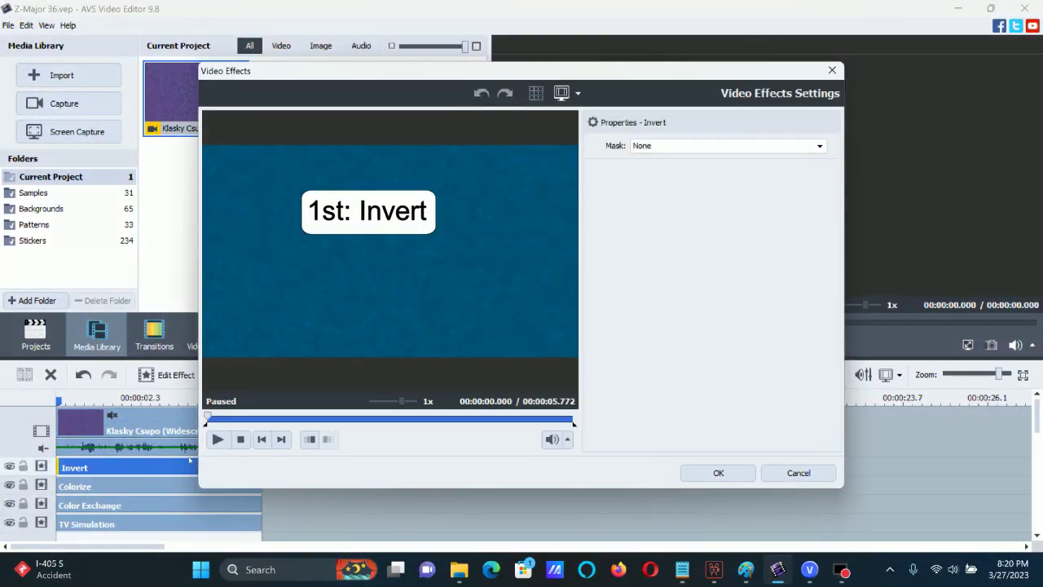
{"action": "left_click", "coordinate": [706, 474]}
{"action": "left_click", "coordinate": [230, 487]}
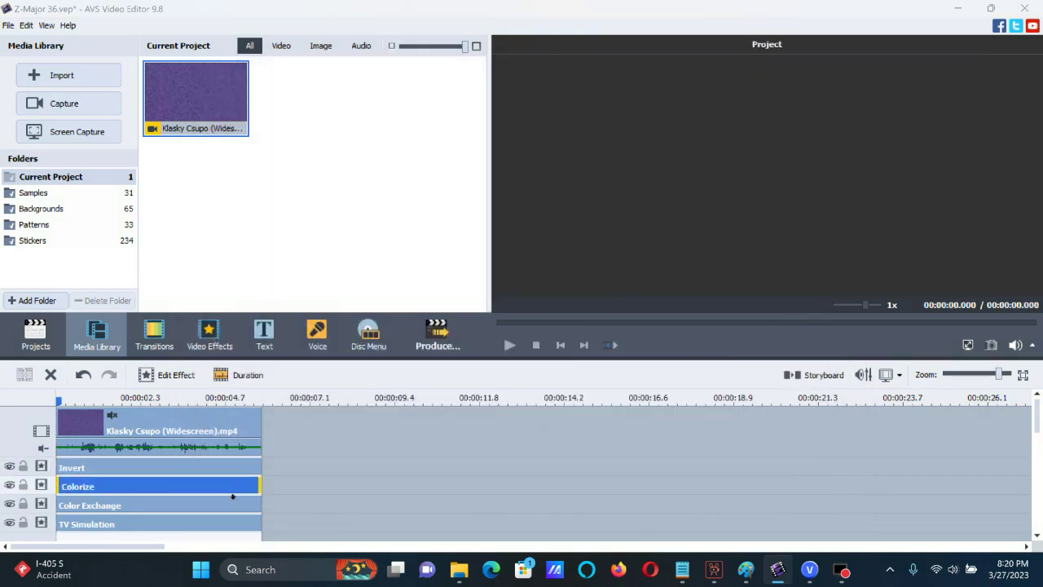
{"action": "double_click", "coordinate": [231, 492]}
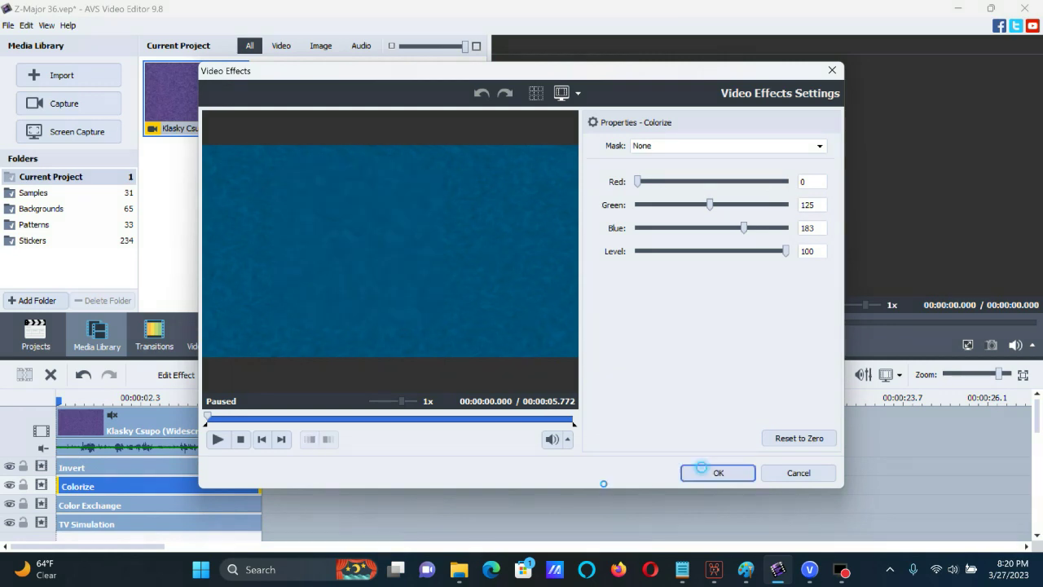
{"action": "left_click", "coordinate": [706, 473]}
Check Color 1 in the Color Exchange effect's settings and set Color 2 to white
{"action": "double_click", "coordinate": [214, 504]}
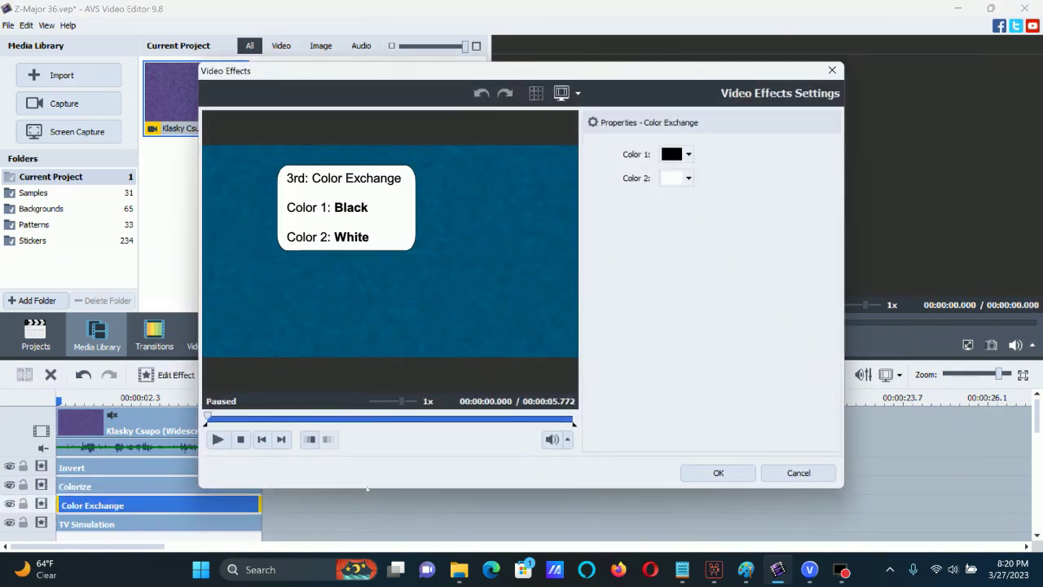
{"action": "left_click", "coordinate": [689, 154]}
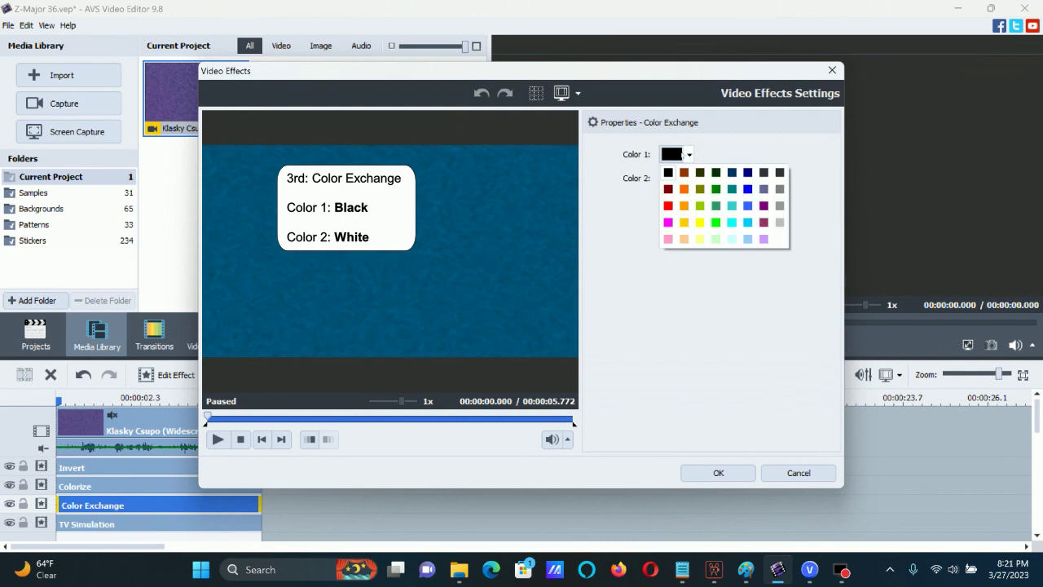
{"action": "left_click", "coordinate": [623, 210]}
{"action": "left_click", "coordinate": [688, 178]}
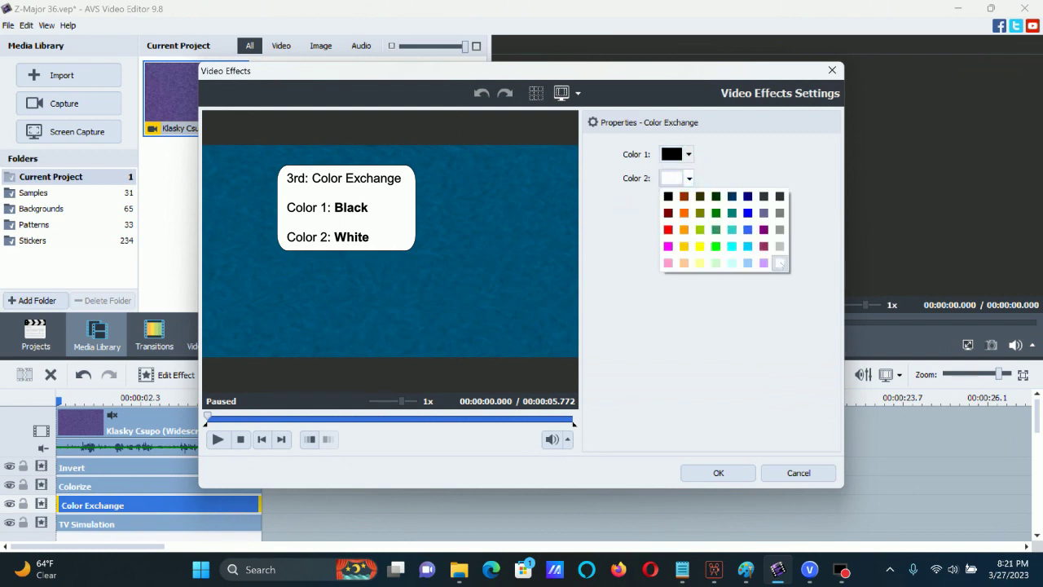
{"action": "left_click", "coordinate": [780, 262]}
{"action": "left_click", "coordinate": [718, 473]}
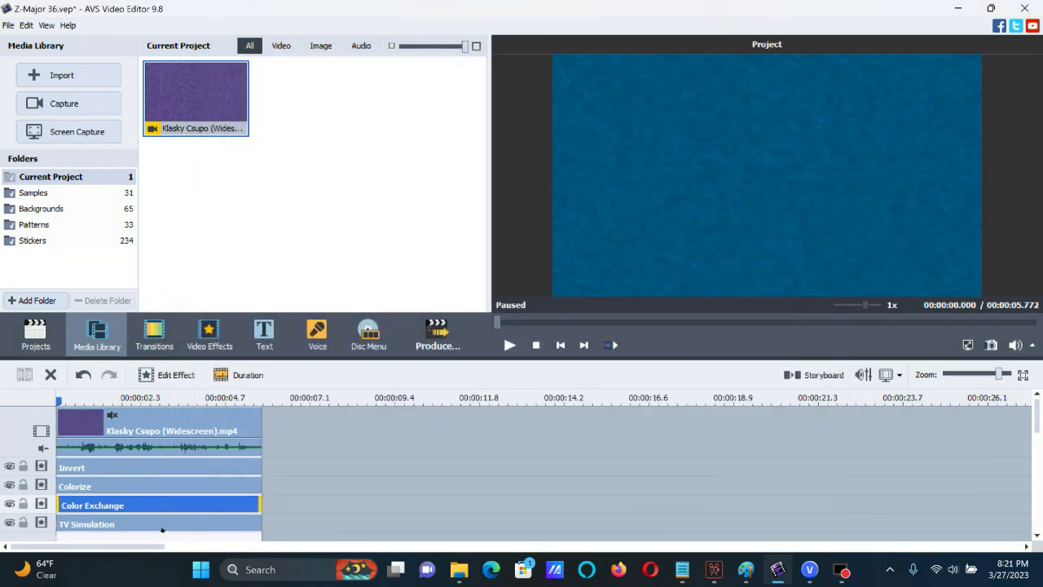
Review the amplitude, offset and interline settings of the TV Simulation effect on the timeline
{"action": "left_click", "coordinate": [157, 524]}
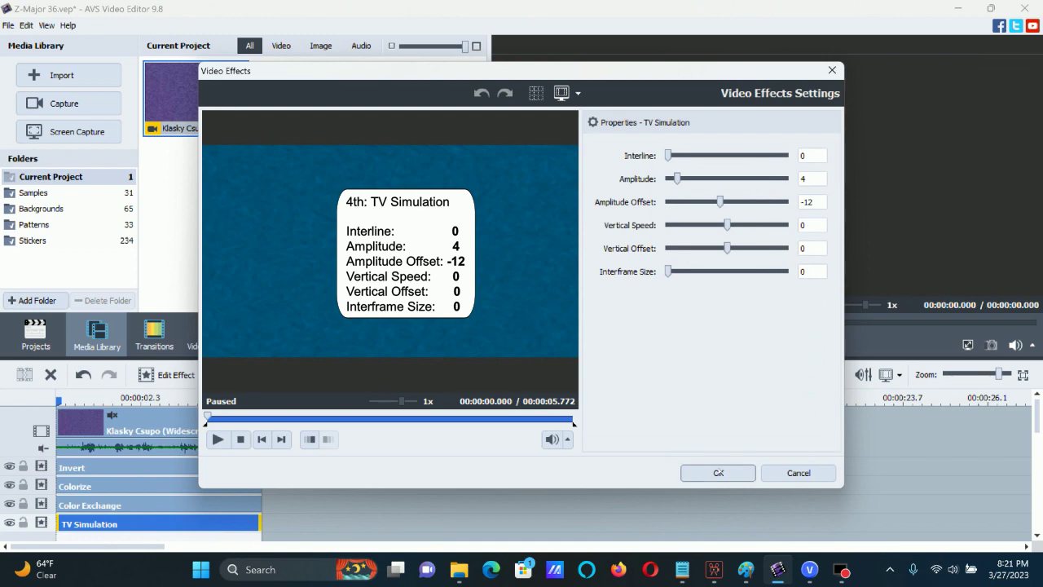
{"action": "left_click", "coordinate": [718, 473]}
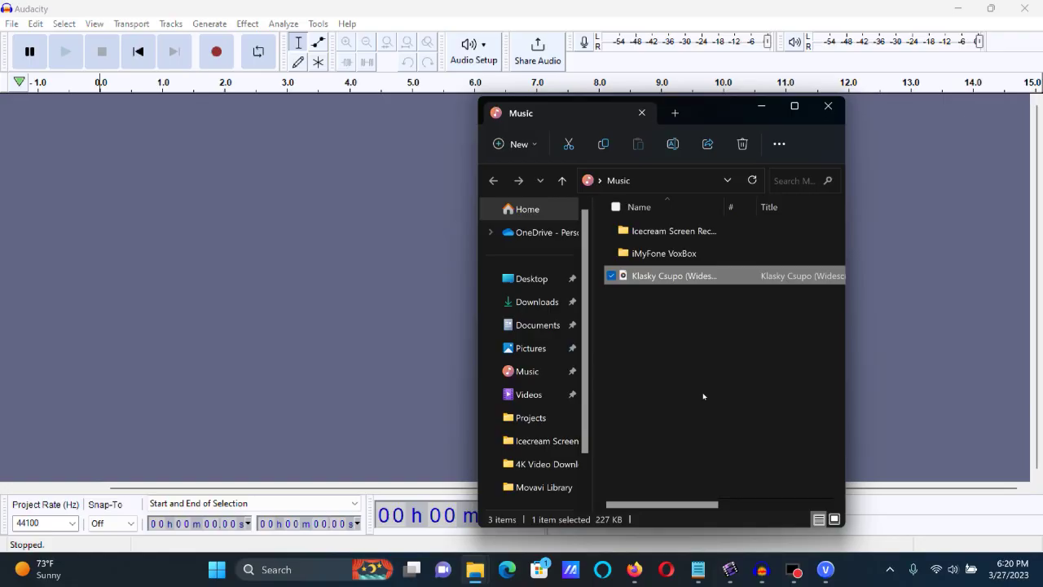
Switch to Audacity and import the Klasky Csupo (Widescreen) audio file from the Music folder
{"action": "left_click_drag", "start_coordinate": [704, 275], "coordinate": [237, 245]}
{"action": "left_click", "coordinate": [275, 201]}
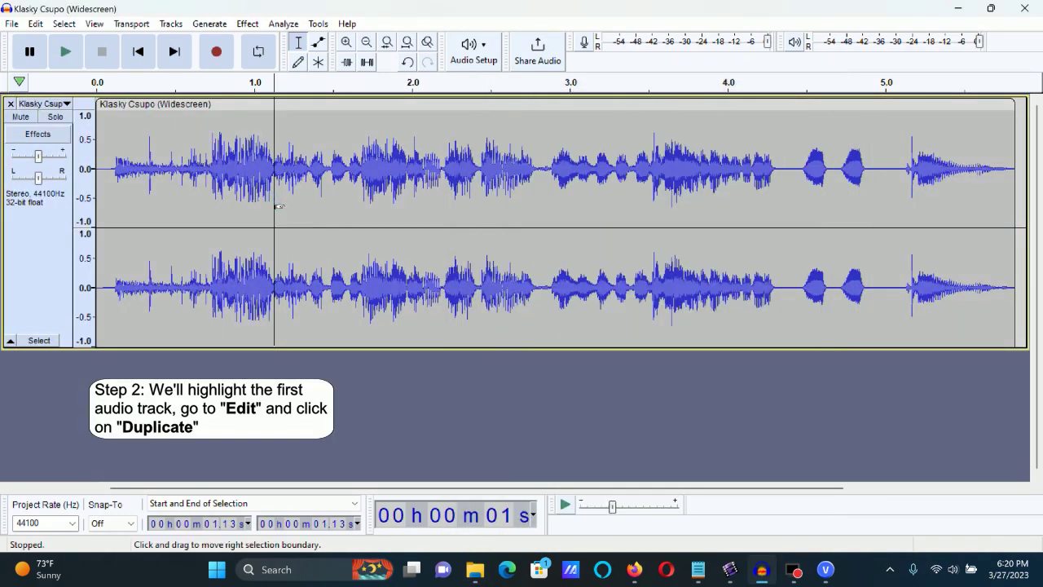
Select the entire audio track and duplicate it, and duplicate the two selected tracks together
{"action": "key", "text": "ctrl+a"}
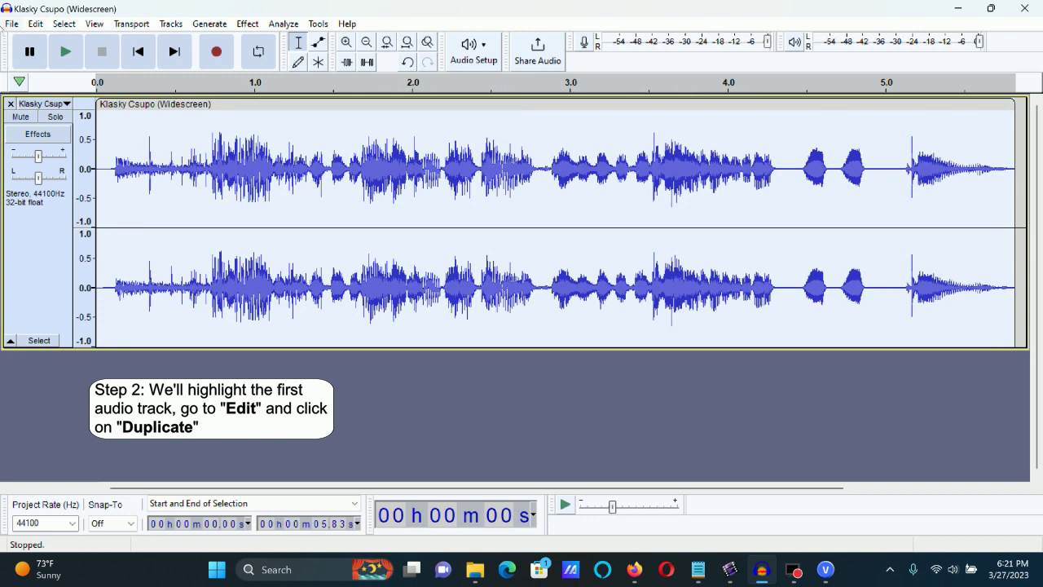
{"action": "left_click", "coordinate": [11, 24]}
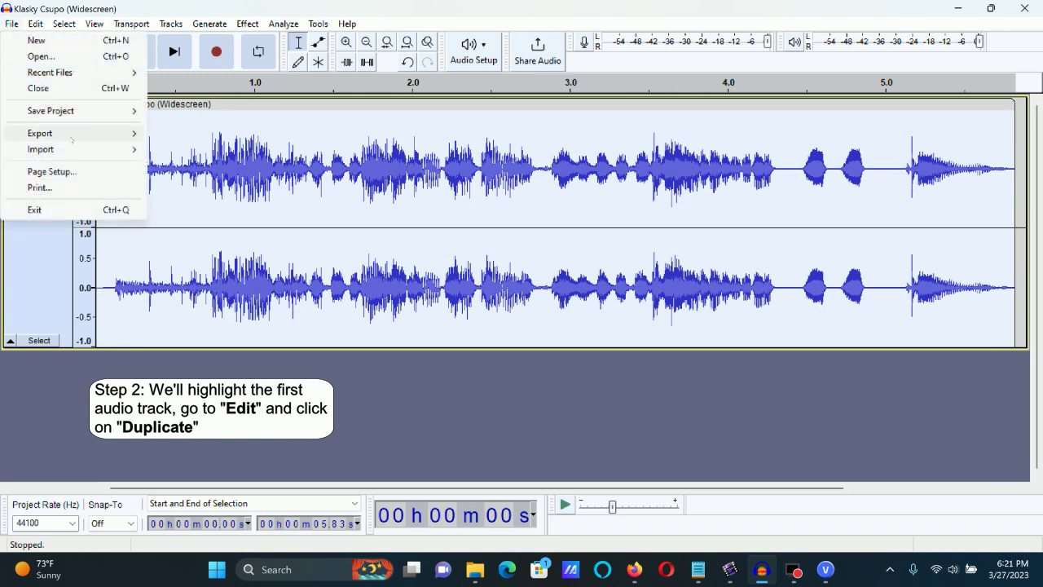
{"action": "mouse_move", "coordinate": [37, 24]}
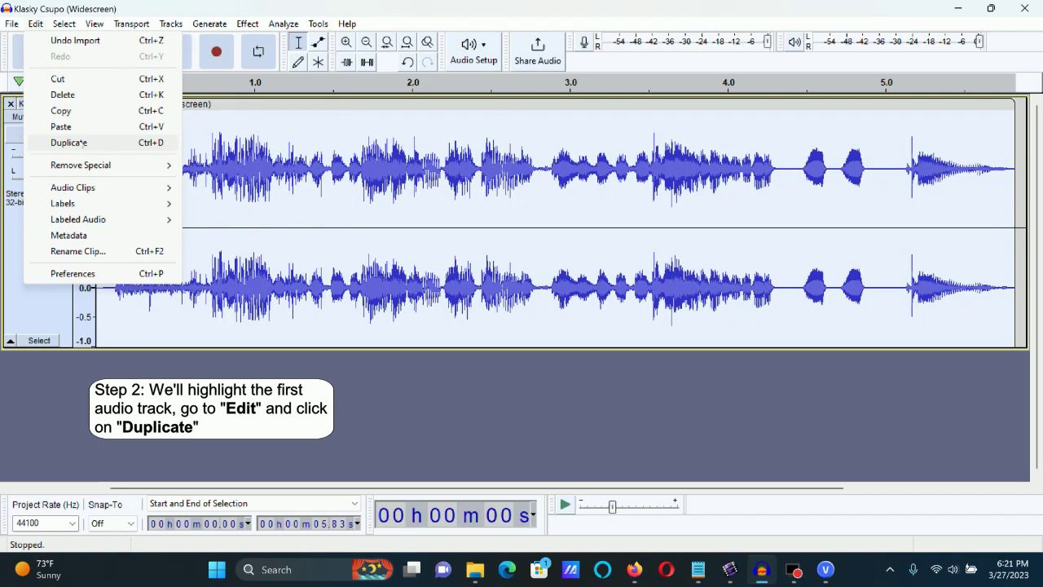
{"action": "left_click", "coordinate": [84, 143]}
{"action": "left_click", "coordinate": [35, 23]}
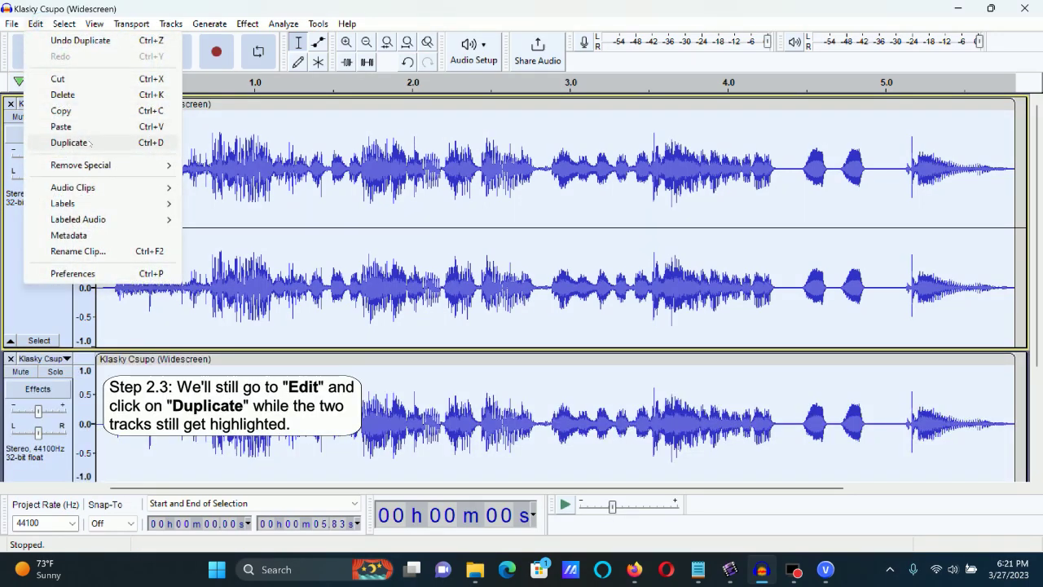
{"action": "left_click", "coordinate": [90, 144]}
Select only the last two audio tracks and duplicate them
{"action": "left_click_drag", "start_coordinate": [1037, 201], "coordinate": [97, 134]}
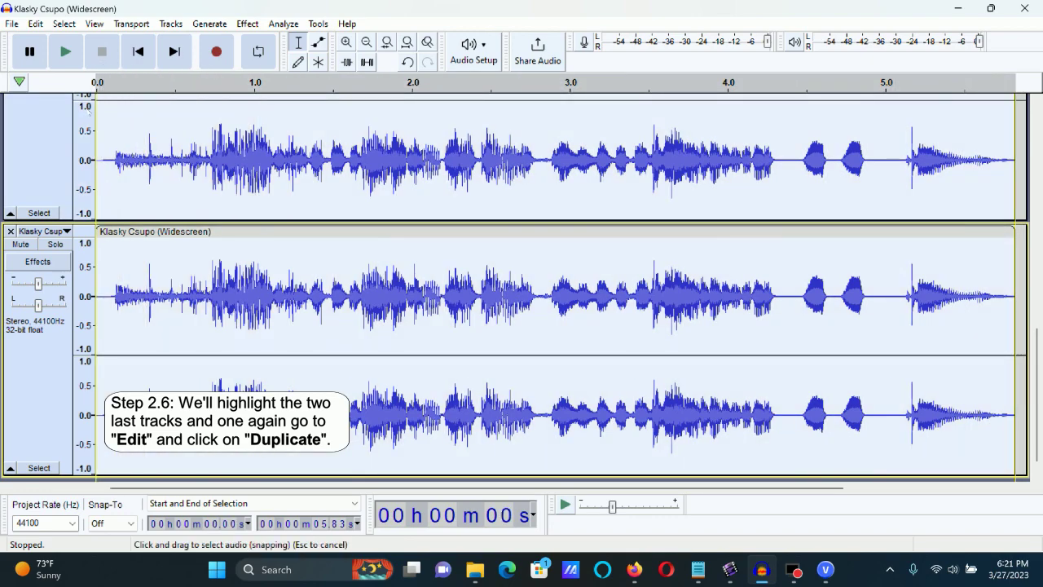
{"action": "left_click_drag", "start_coordinate": [1037, 383], "coordinate": [1038, 334]}
{"action": "scroll", "coordinate": [1037, 334], "scroll_direction": "down", "scroll_amount": 3}
{"action": "left_click", "coordinate": [36, 371], "text": "shift"}
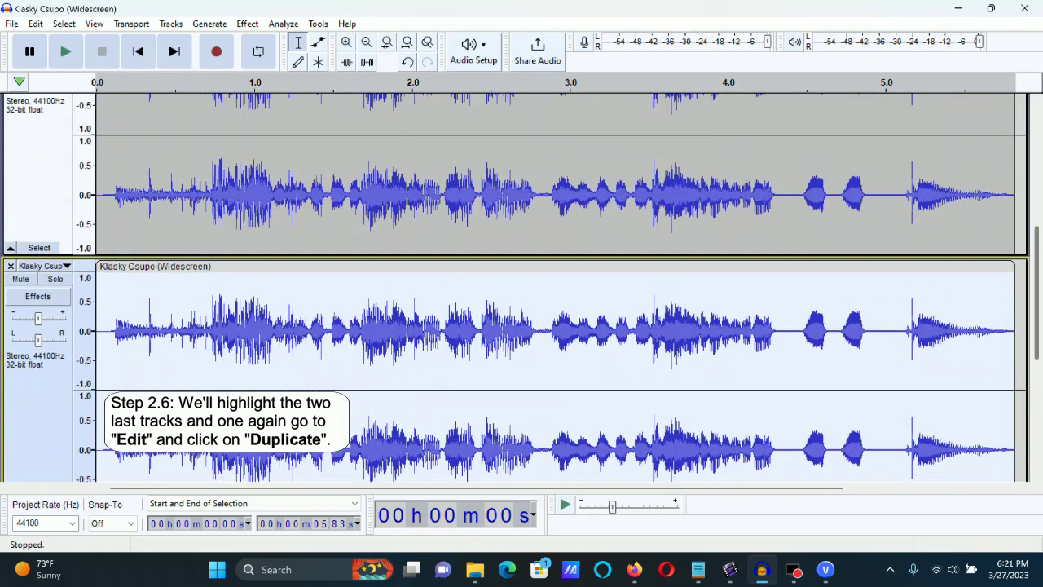
{"action": "left_click", "coordinate": [13, 22]}
{"action": "mouse_move", "coordinate": [35, 23]}
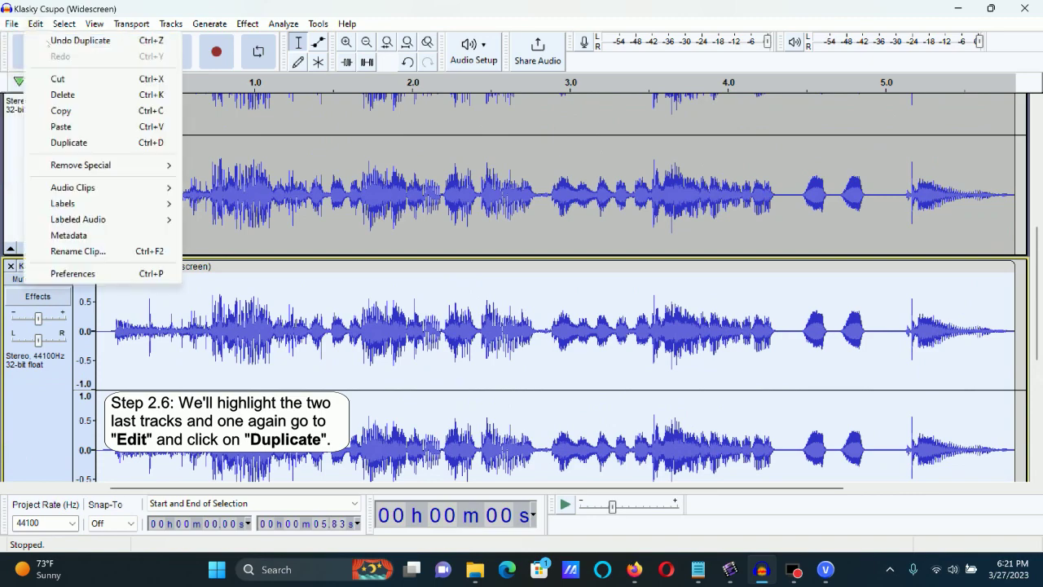
{"action": "left_click", "coordinate": [79, 143]}
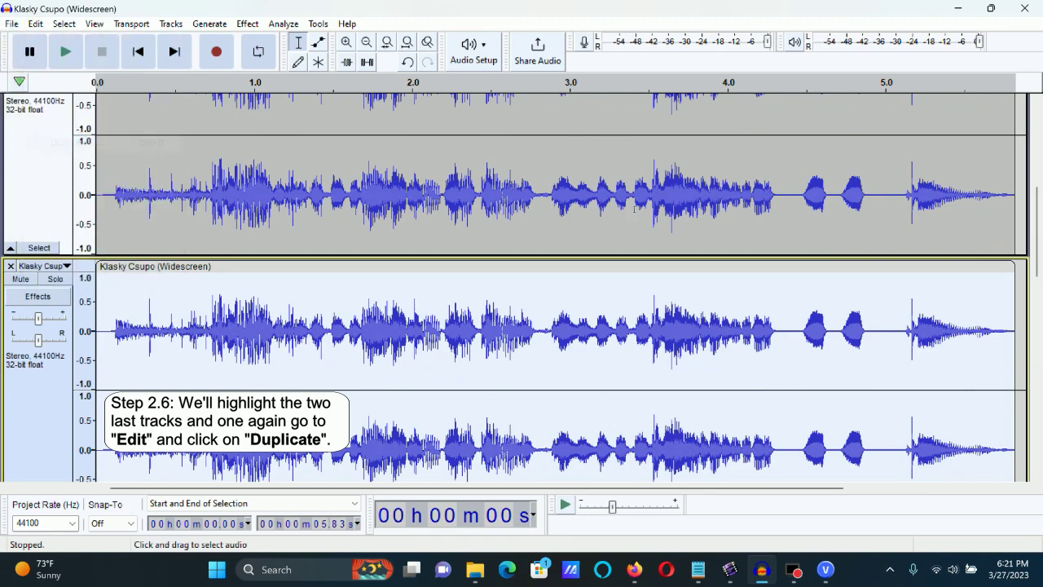
{"action": "scroll", "coordinate": [709, 379], "scroll_direction": "up", "scroll_amount": 3}
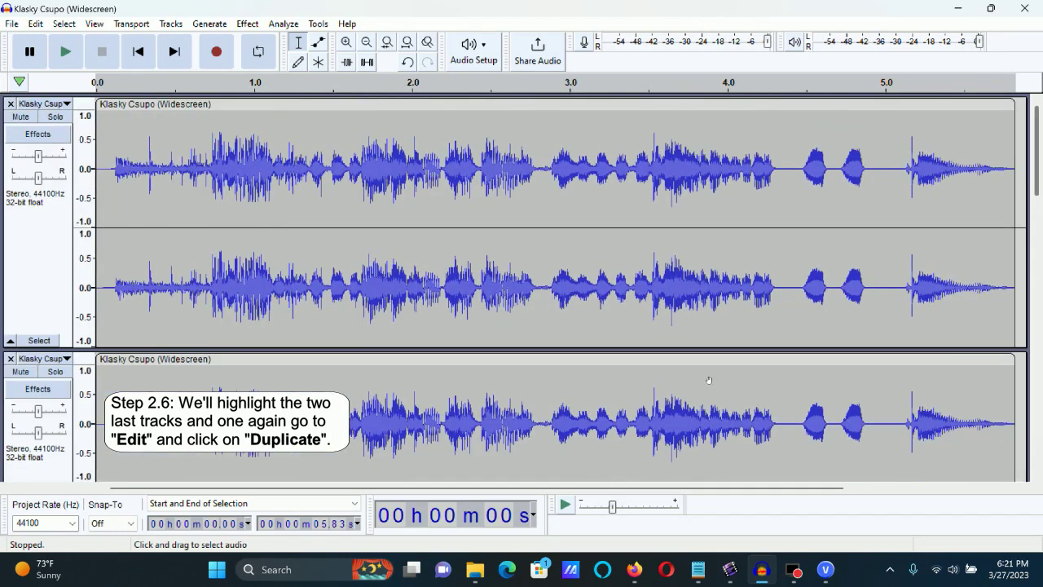
Switch to Notepad, look over the saved effect instructions and minimize the notes
{"action": "left_click", "coordinate": [698, 568]}
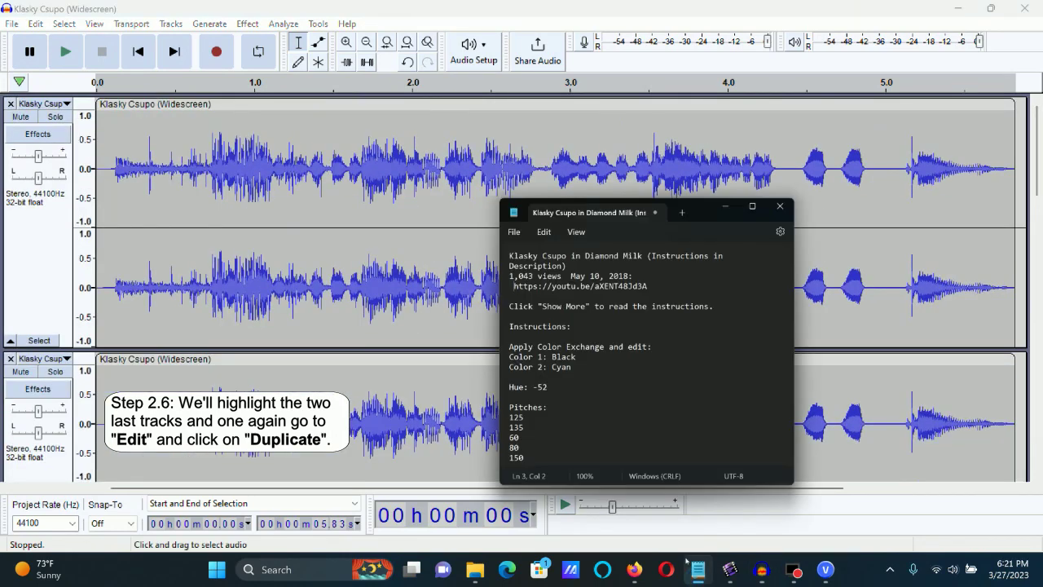
{"action": "scroll", "coordinate": [602, 403], "scroll_direction": "up", "scroll_amount": 1}
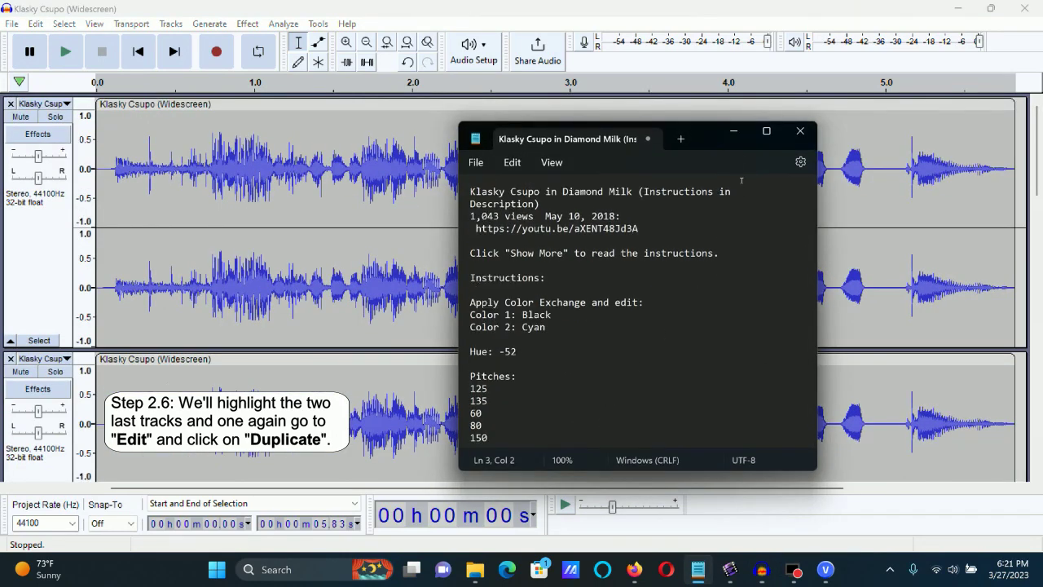
{"action": "left_click", "coordinate": [734, 131]}
Apply Change Pitch to the entire first audio track with the semitones set to -22
{"action": "left_click", "coordinate": [428, 210]}
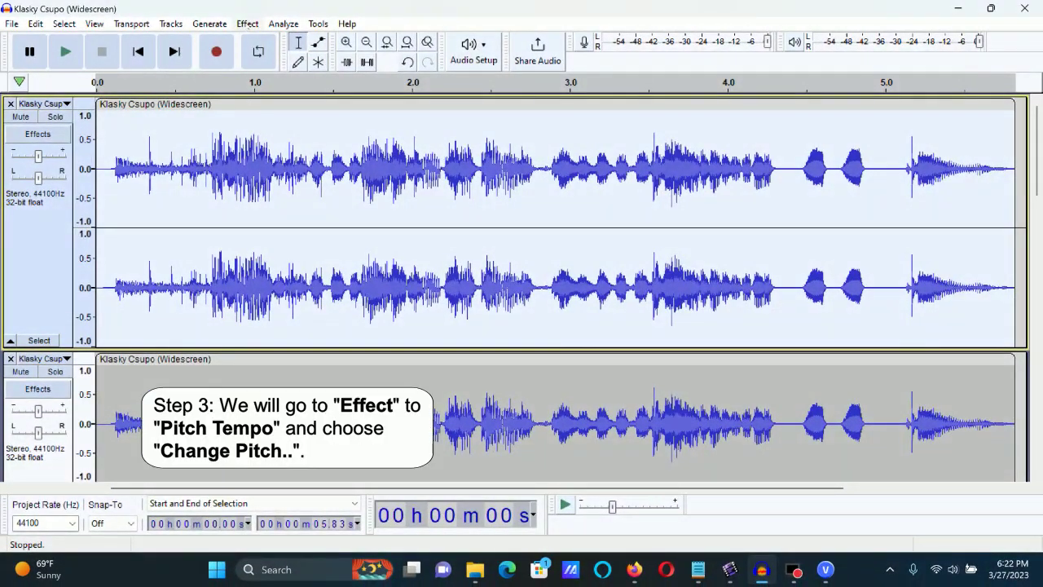
{"action": "left_click", "coordinate": [248, 23]}
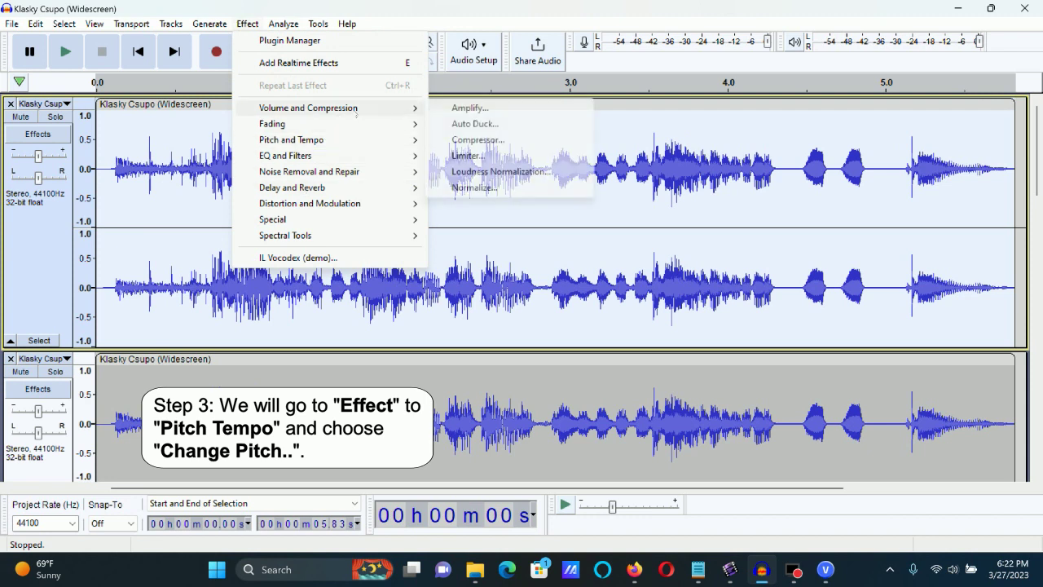
{"action": "mouse_move", "coordinate": [353, 125]}
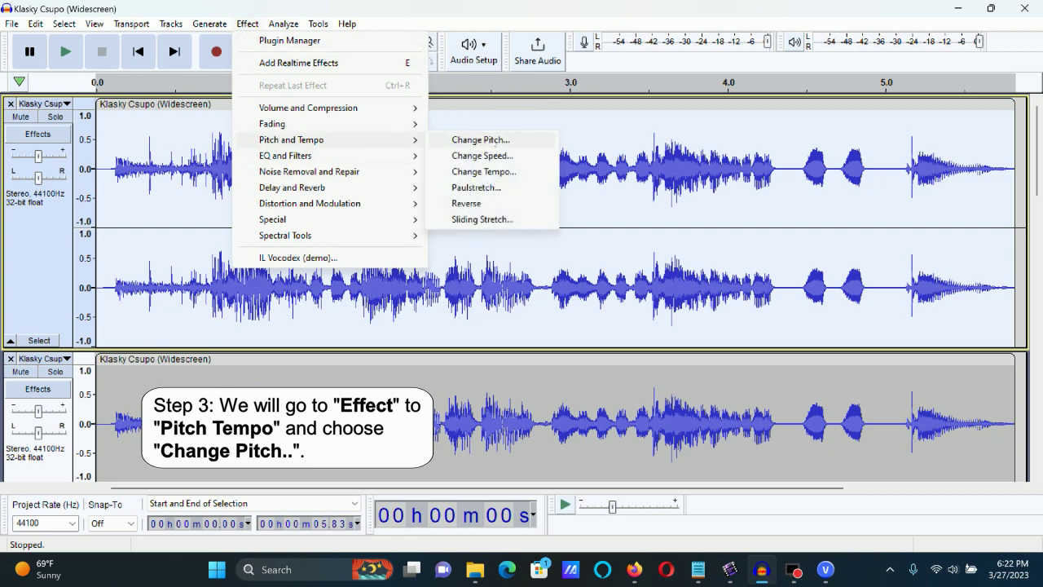
{"action": "left_click", "coordinate": [481, 139]}
{"action": "left_click_drag", "start_coordinate": [578, 282], "coordinate": [557, 285]}
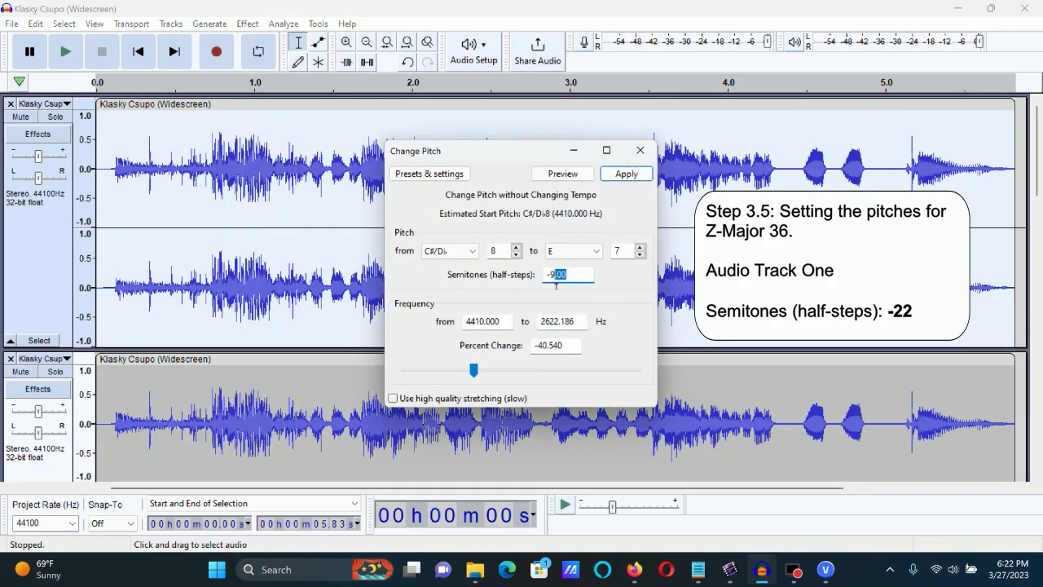
{"action": "type", "text": "22"}
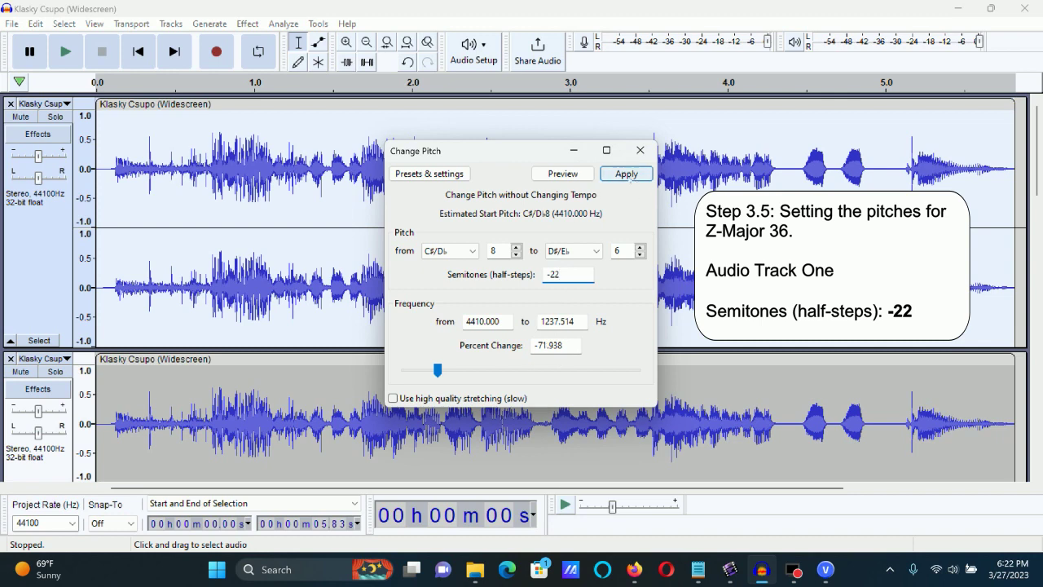
{"action": "left_click", "coordinate": [625, 174]}
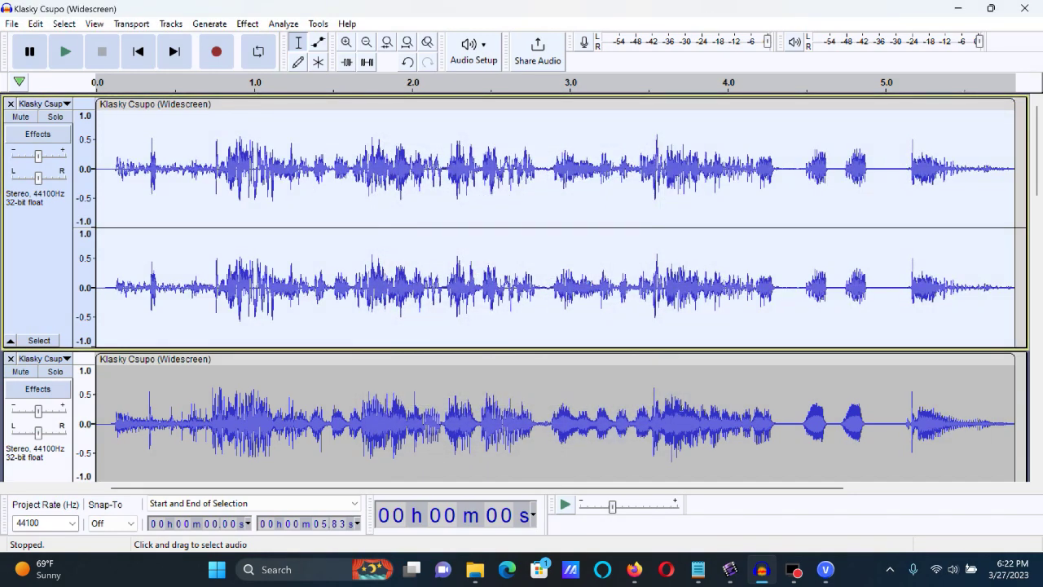
Apply Change Pitch to the entire second audio track with the semitones set to -15
{"action": "double_click", "coordinate": [675, 403]}
{"action": "left_click", "coordinate": [247, 24]}
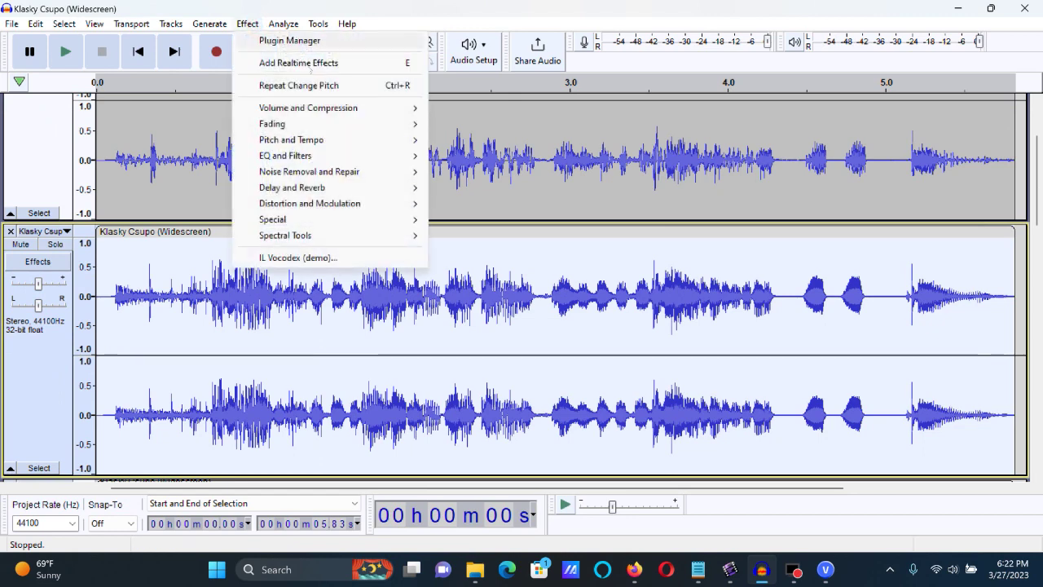
{"action": "mouse_move", "coordinate": [329, 140]}
{"action": "left_click", "coordinate": [477, 140]}
{"action": "left_click_drag", "start_coordinate": [574, 274], "coordinate": [555, 283]}
{"action": "type", "text": "-15"}
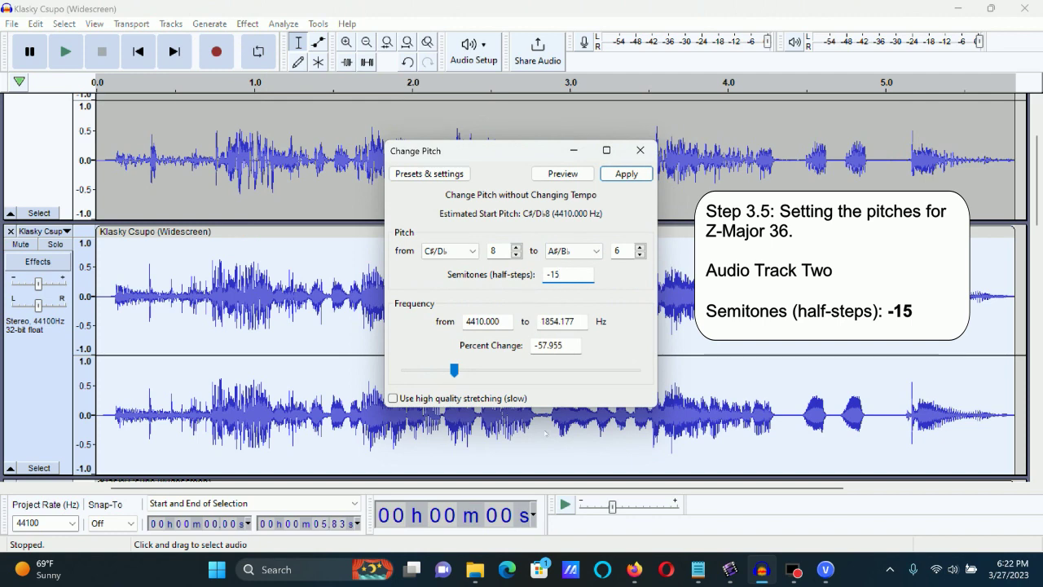
{"action": "left_click", "coordinate": [627, 175]}
Apply Change Pitch to the entire third audio track with the semitones set to -12
{"action": "scroll", "coordinate": [1036, 199], "scroll_direction": "down", "scroll_amount": 1}
{"action": "scroll", "coordinate": [1036, 199], "scroll_direction": "down", "scroll_amount": 1}
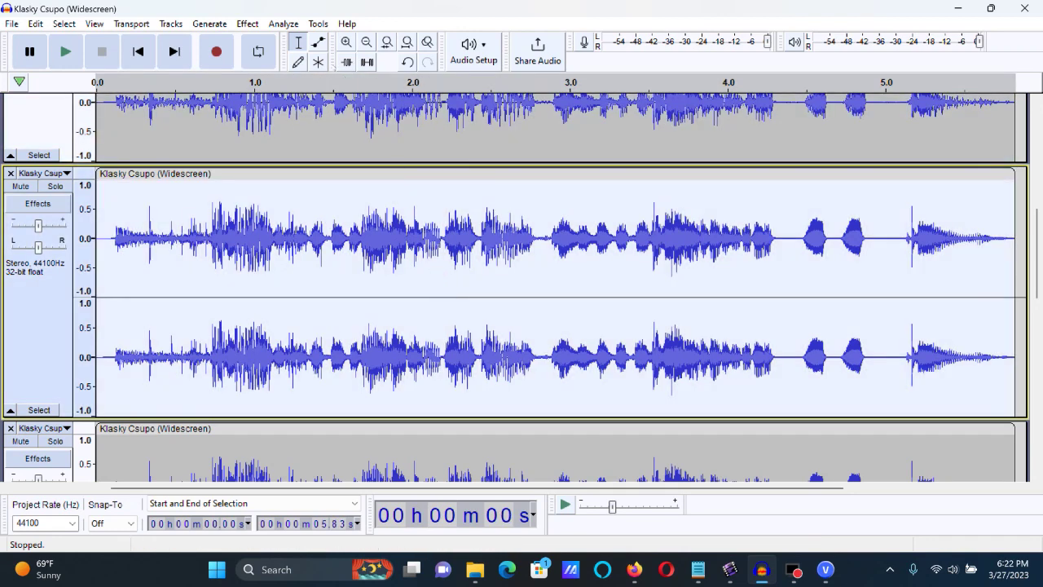
{"action": "left_click", "coordinate": [248, 24]}
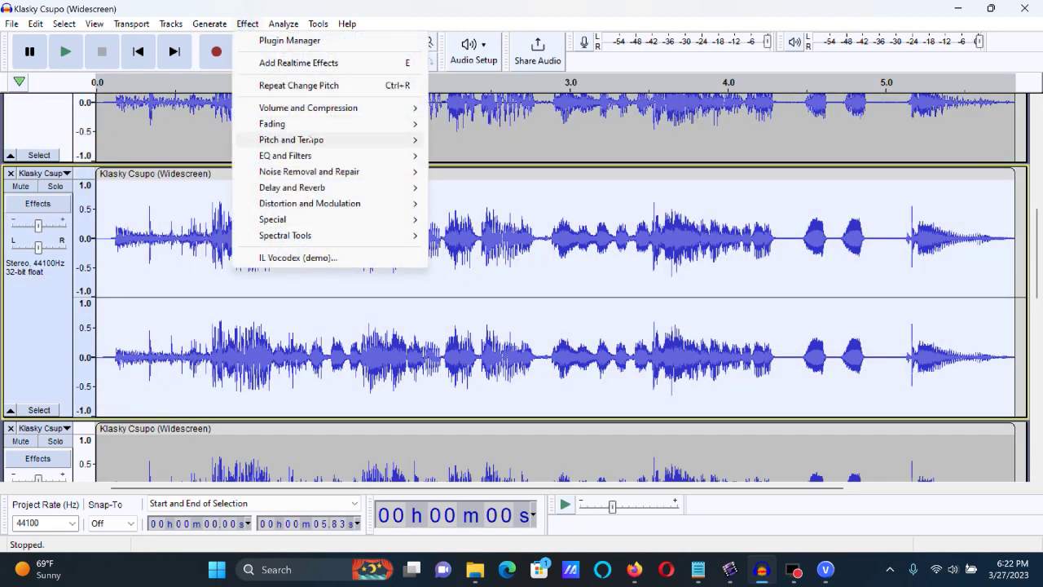
{"action": "mouse_move", "coordinate": [411, 140]}
{"action": "left_click", "coordinate": [481, 140]}
{"action": "double_click", "coordinate": [566, 274]}
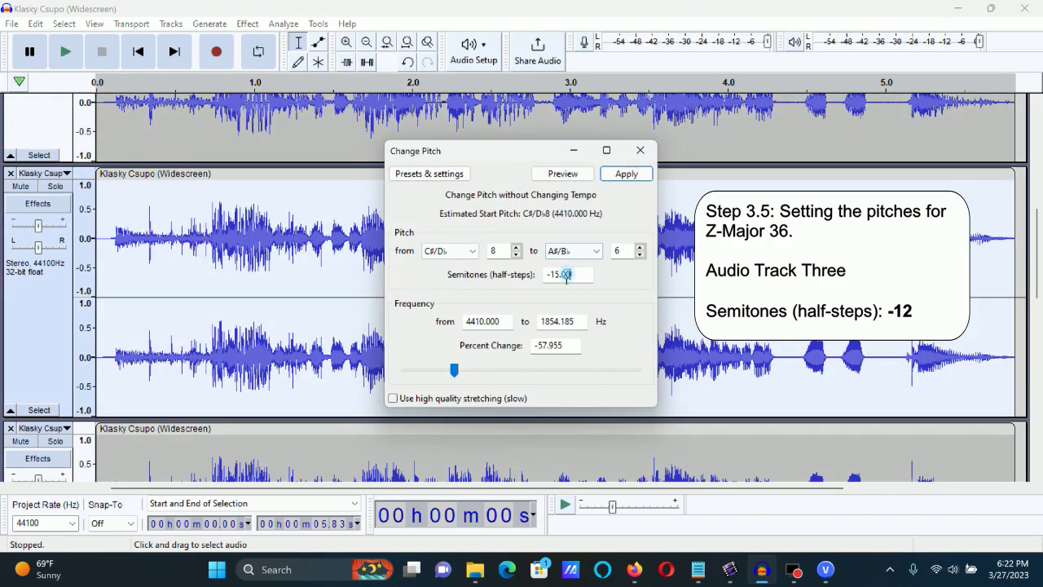
{"action": "type", "text": "2"}
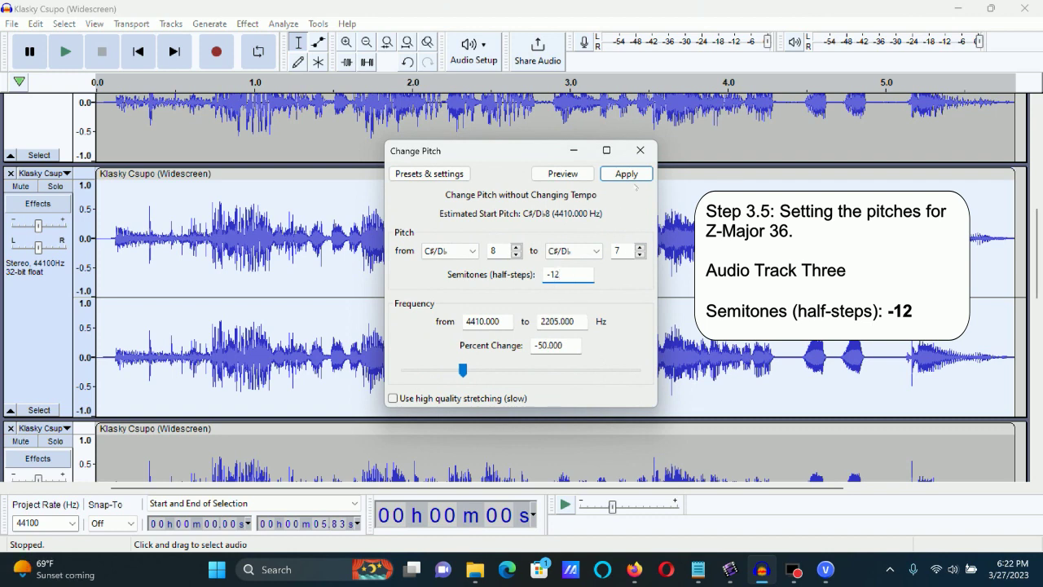
{"action": "left_click", "coordinate": [626, 174]}
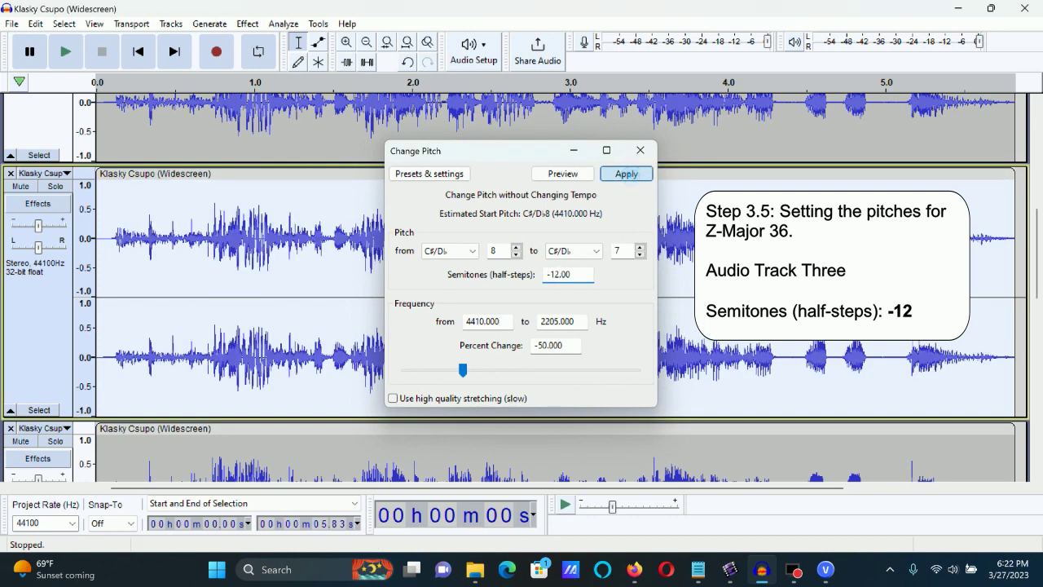
Apply Change Pitch to the entire fourth audio track with the semitones set to -5
{"action": "scroll", "coordinate": [600, 304], "scroll_direction": "down", "scroll_amount": 5}
{"action": "double_click", "coordinate": [578, 291]}
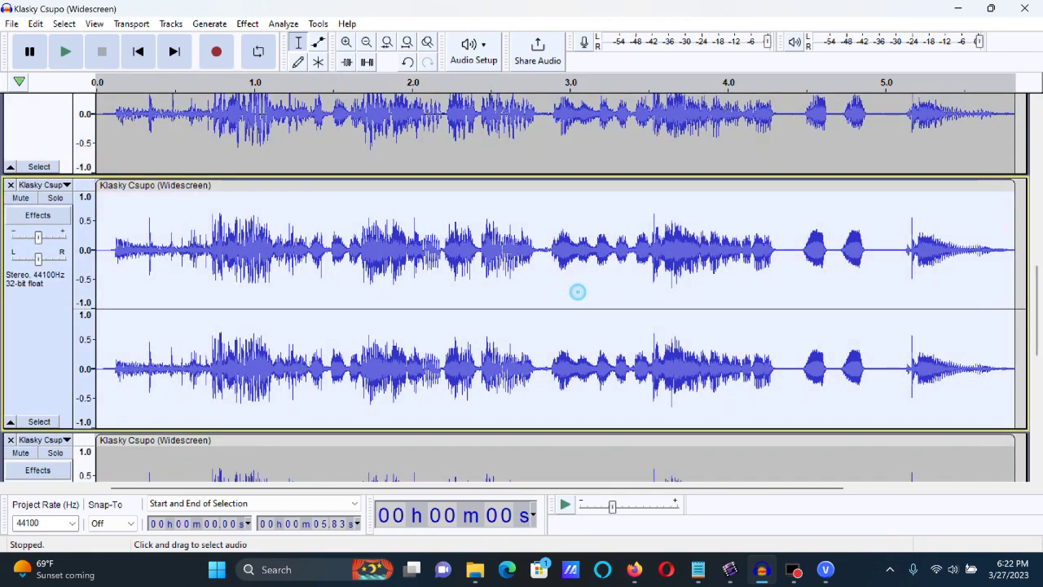
{"action": "left_click", "coordinate": [247, 24]}
{"action": "mouse_move", "coordinate": [335, 143]}
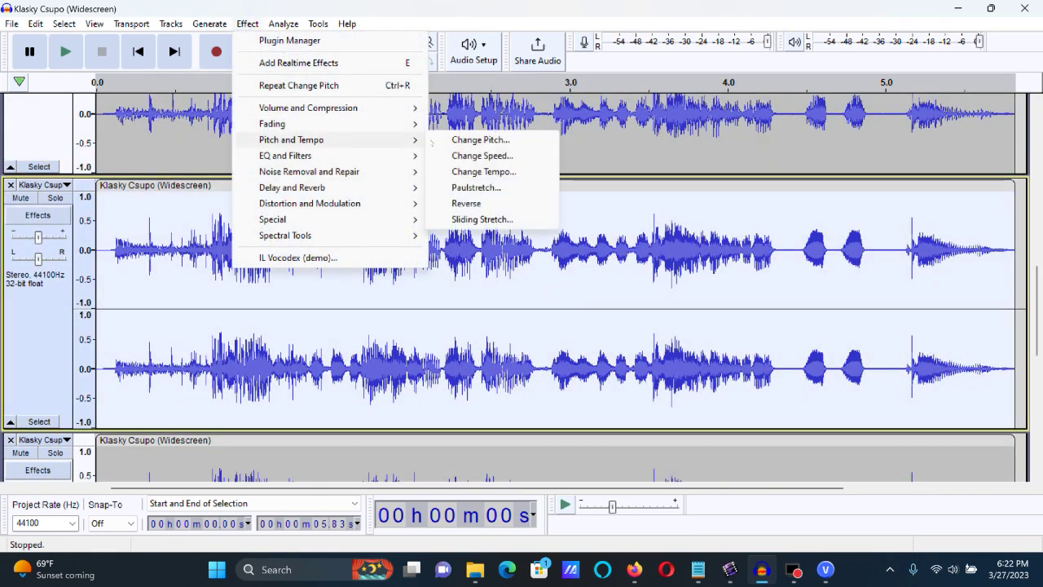
{"action": "left_click", "coordinate": [457, 140]}
{"action": "left_click_drag", "start_coordinate": [564, 274], "coordinate": [553, 279]}
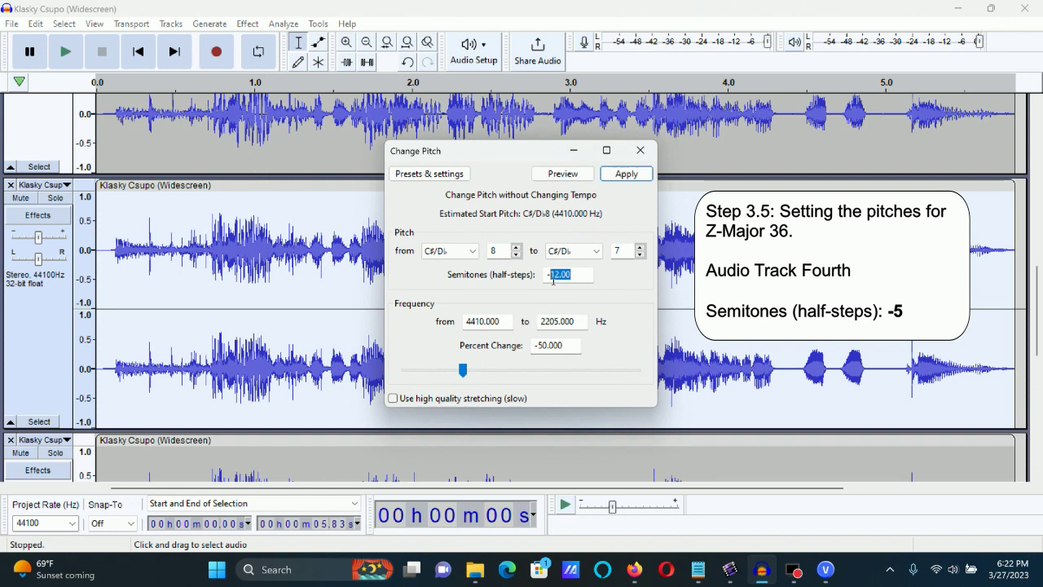
{"action": "type", "text": "5"}
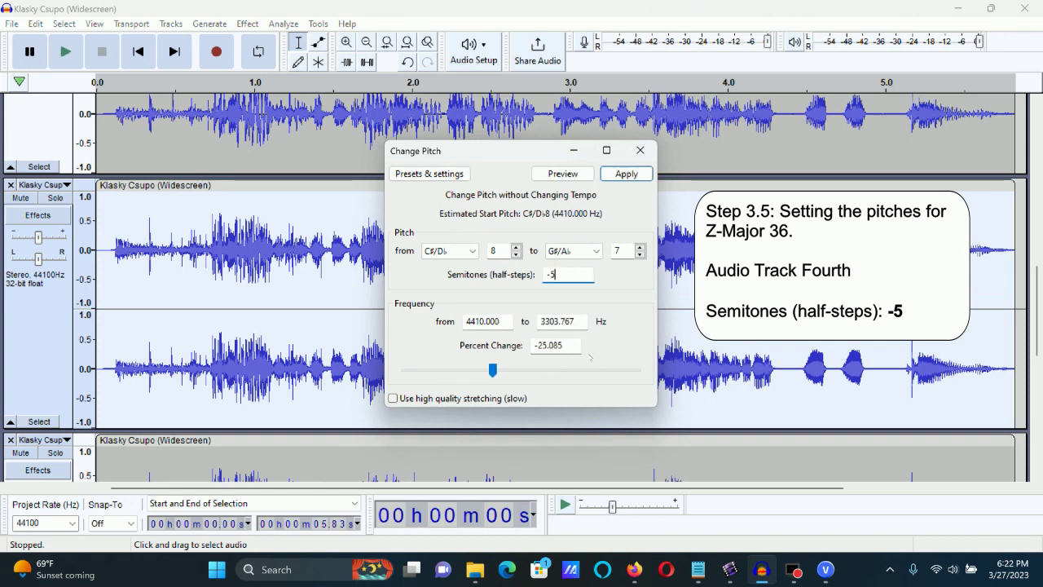
{"action": "left_click", "coordinate": [636, 175]}
Apply Change Pitch to the entire fifth audio track with the semitones set to -2
{"action": "scroll", "coordinate": [521, 325], "scroll_direction": "down", "scroll_amount": 5}
{"action": "double_click", "coordinate": [523, 325]}
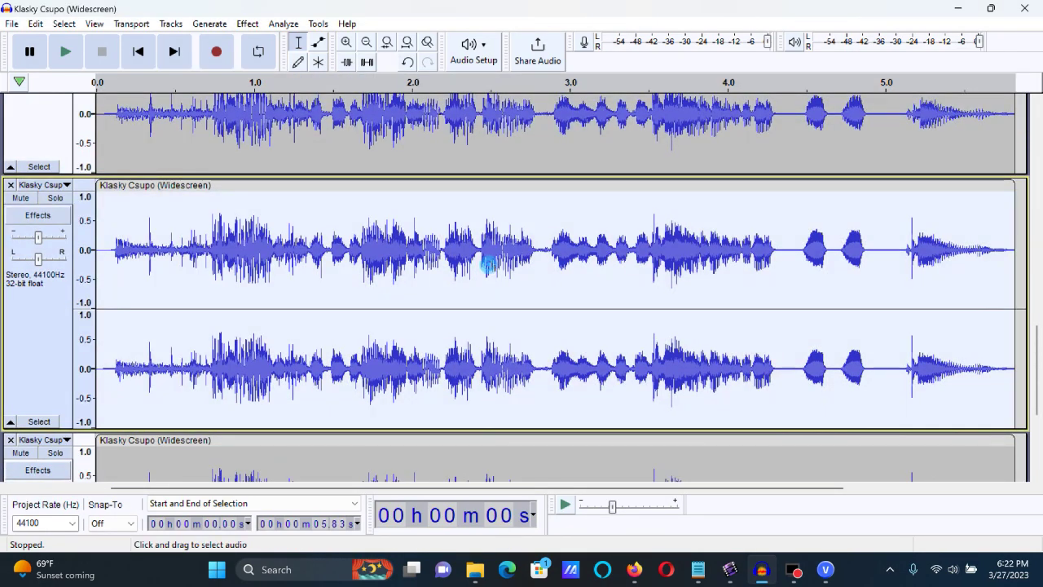
{"action": "left_click", "coordinate": [283, 23]}
{"action": "mouse_move", "coordinate": [247, 23]}
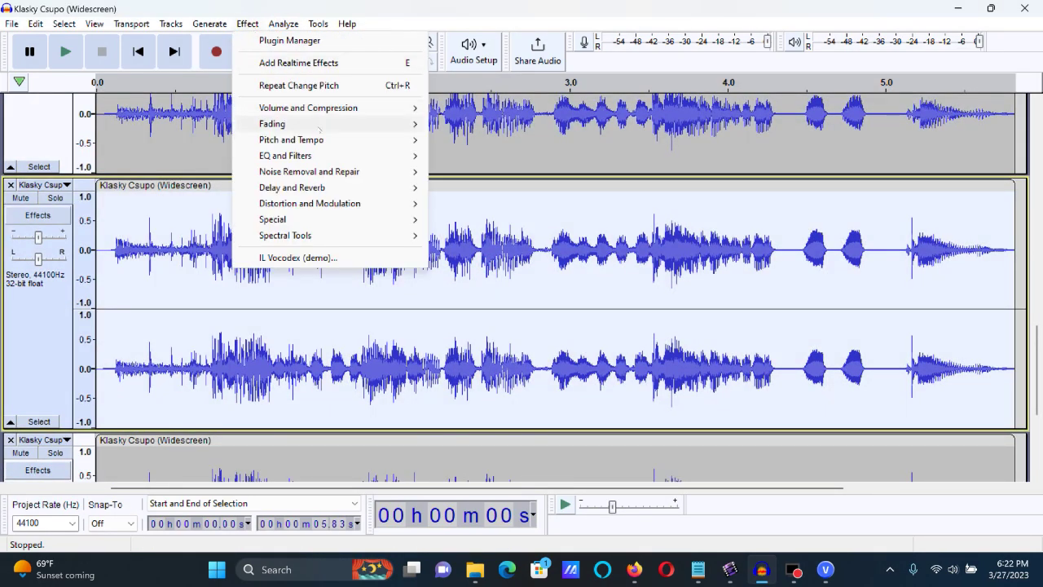
{"action": "mouse_move", "coordinate": [326, 140]}
{"action": "left_click", "coordinate": [476, 140]}
{"action": "double_click", "coordinate": [554, 276]}
{"action": "type", "text": "-2"}
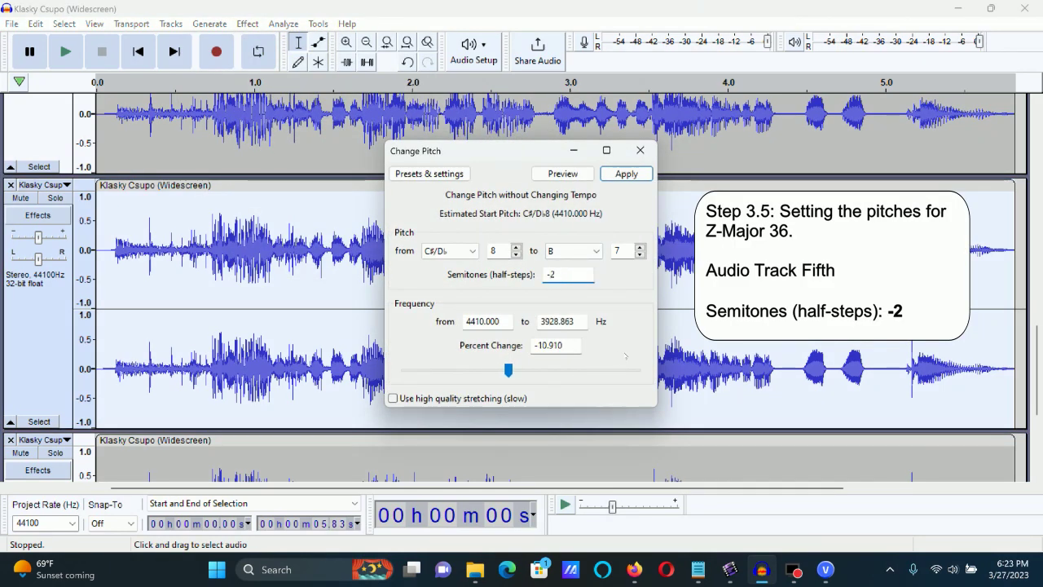
{"action": "left_click", "coordinate": [627, 173]}
Apply Change Pitch to the entire sixth audio track with the semitones set to 5
{"action": "scroll", "coordinate": [490, 244], "scroll_direction": "up", "scroll_amount": 2}
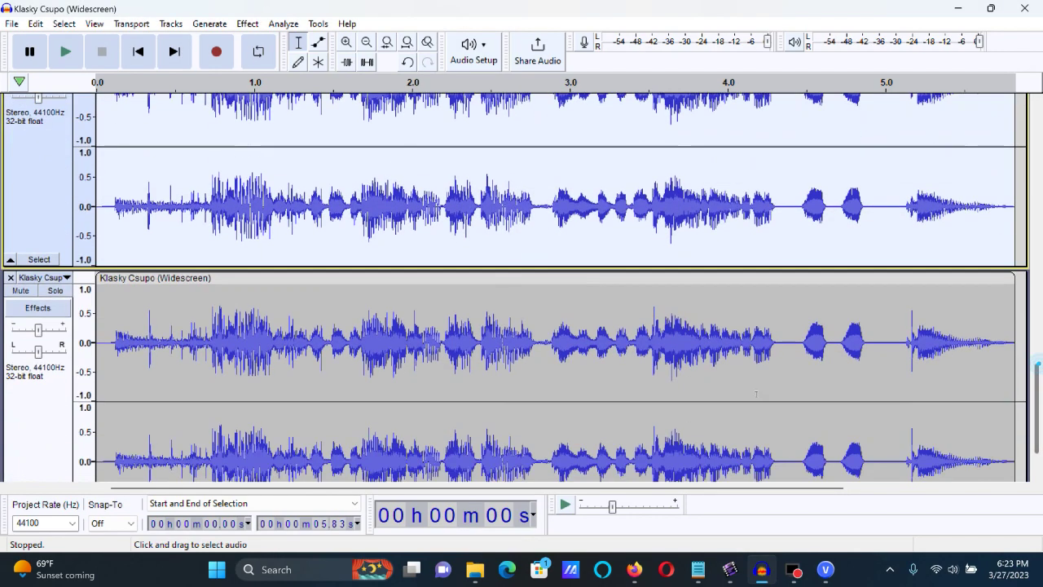
{"action": "left_click", "coordinate": [247, 24]}
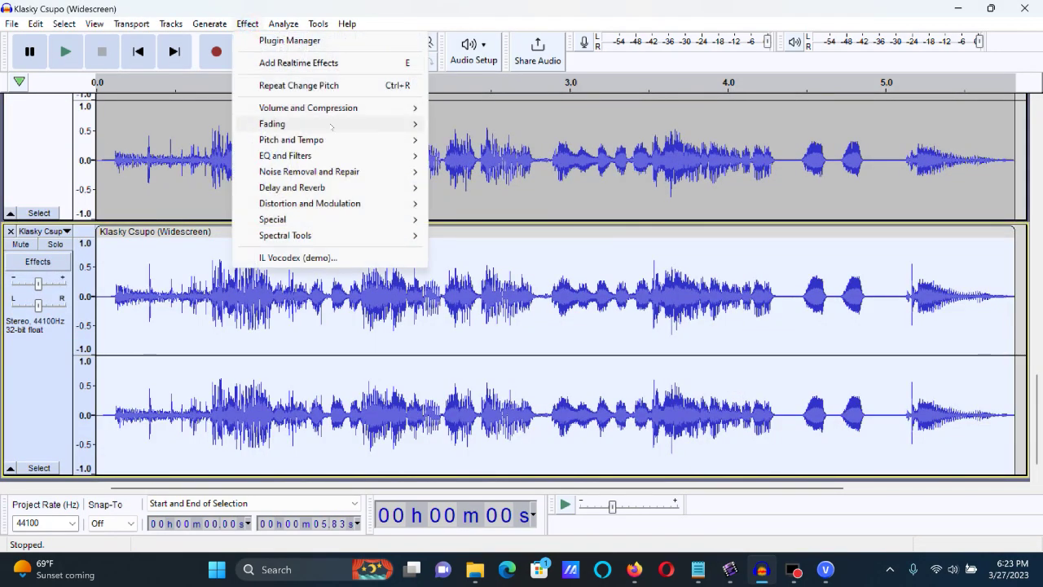
{"action": "mouse_move", "coordinate": [325, 139]}
{"action": "left_click", "coordinate": [479, 139]}
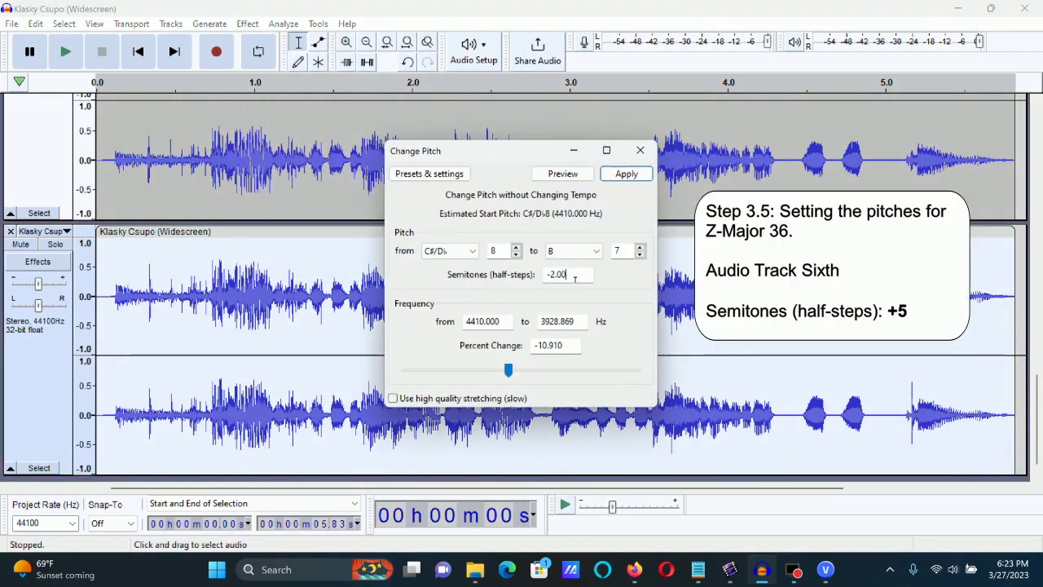
{"action": "type", "text": "5"}
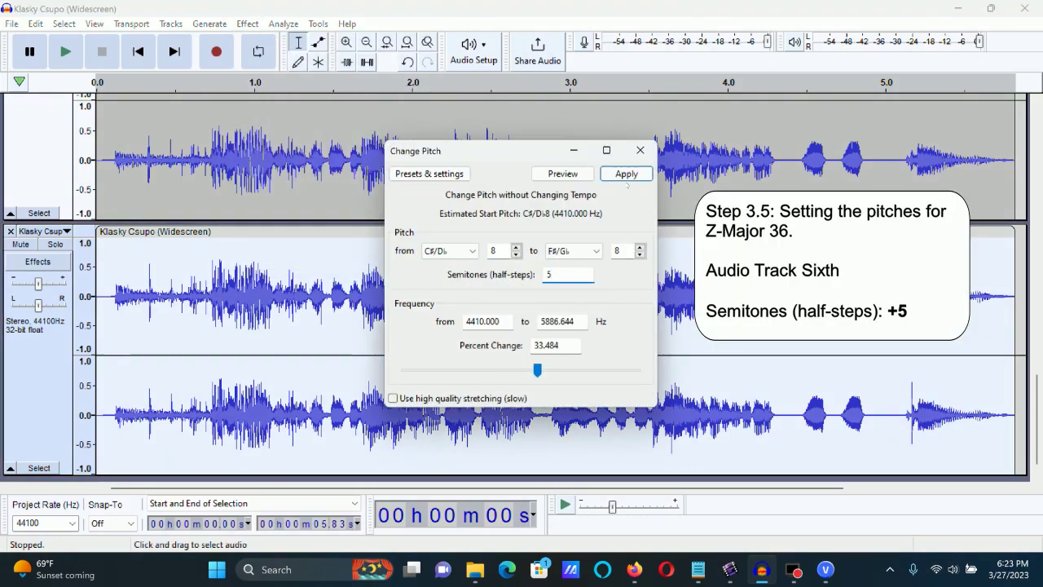
{"action": "left_click", "coordinate": [626, 174]}
Export the project as an MP3 named "Klasky Csupo in Z-Major 36" in the Audacity folder, accepting the existing metadata tags
{"action": "left_click", "coordinate": [11, 24]}
{"action": "mouse_move", "coordinate": [76, 135]}
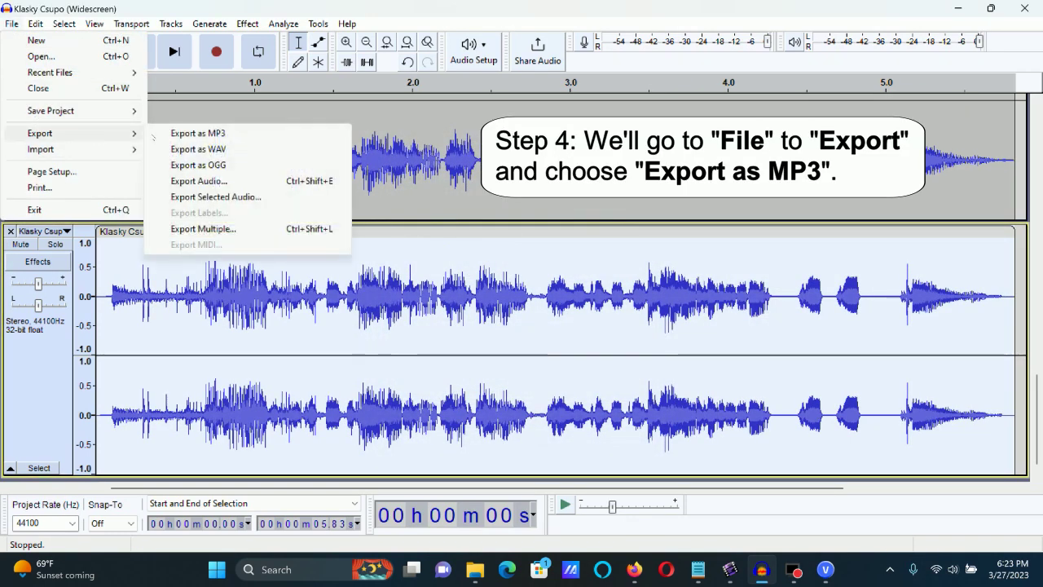
{"action": "left_click", "coordinate": [252, 133]}
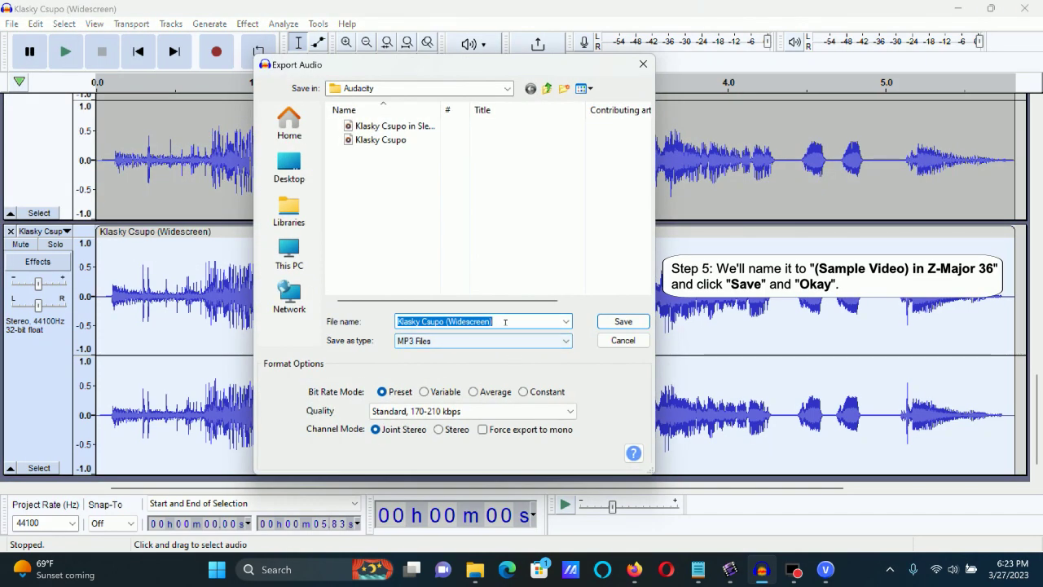
{"action": "left_click", "coordinate": [518, 323]}
{"action": "key", "text": "BackSpace"}
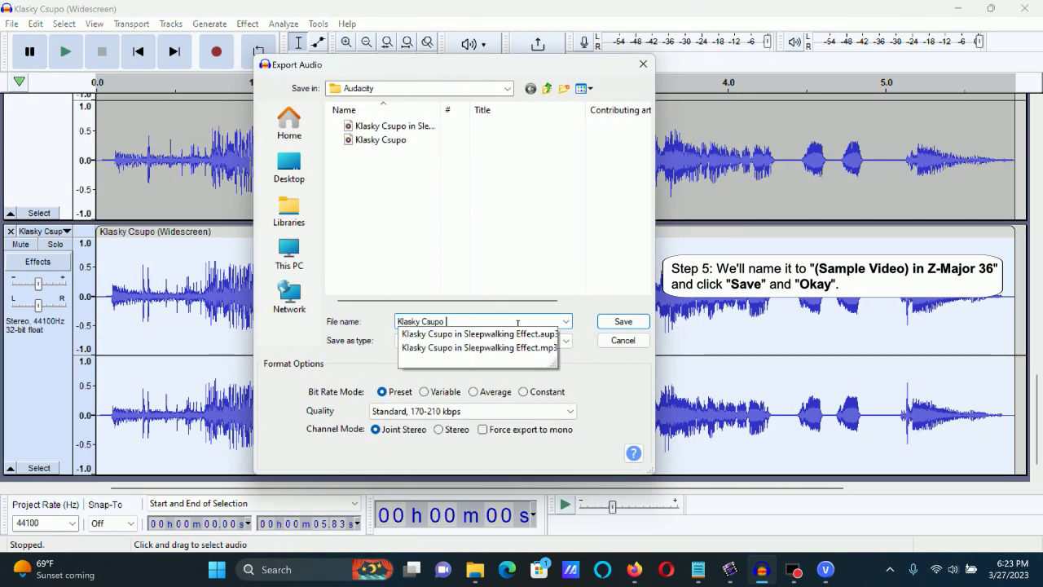
{"action": "type", "text": "in Z-Major 36"}
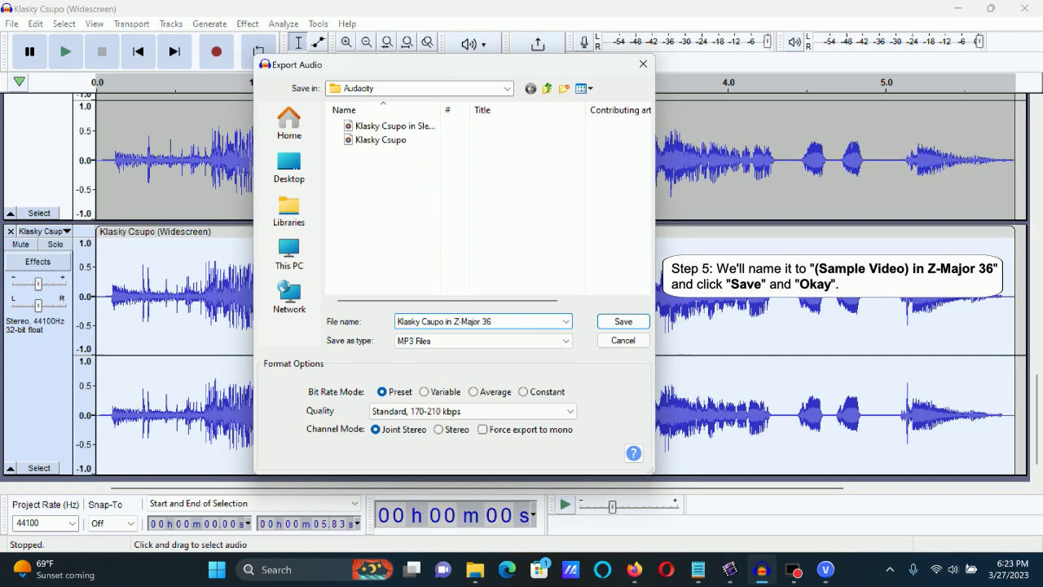
{"action": "left_click", "coordinate": [623, 322]}
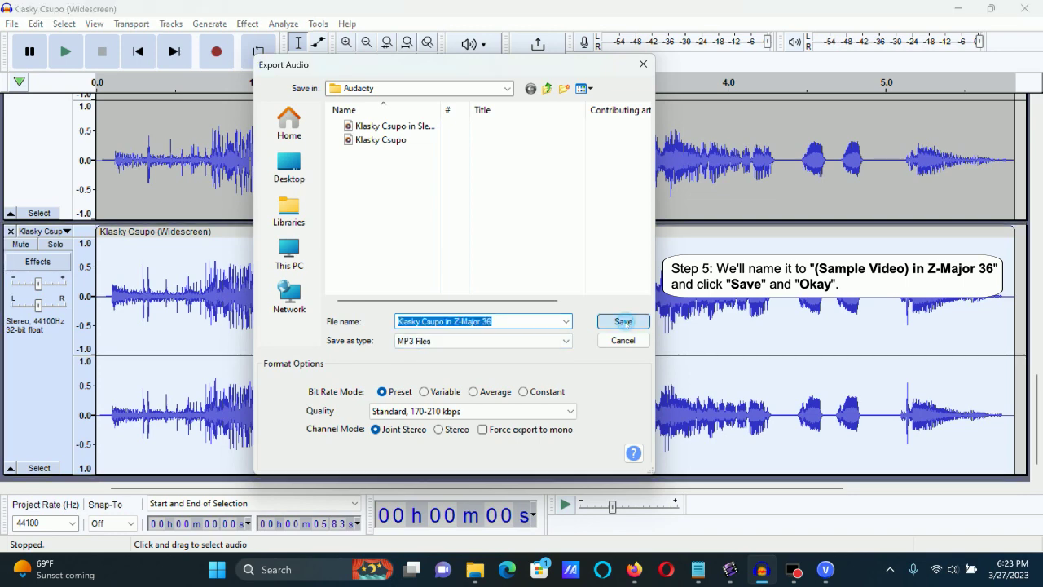
{"action": "left_click", "coordinate": [554, 310]}
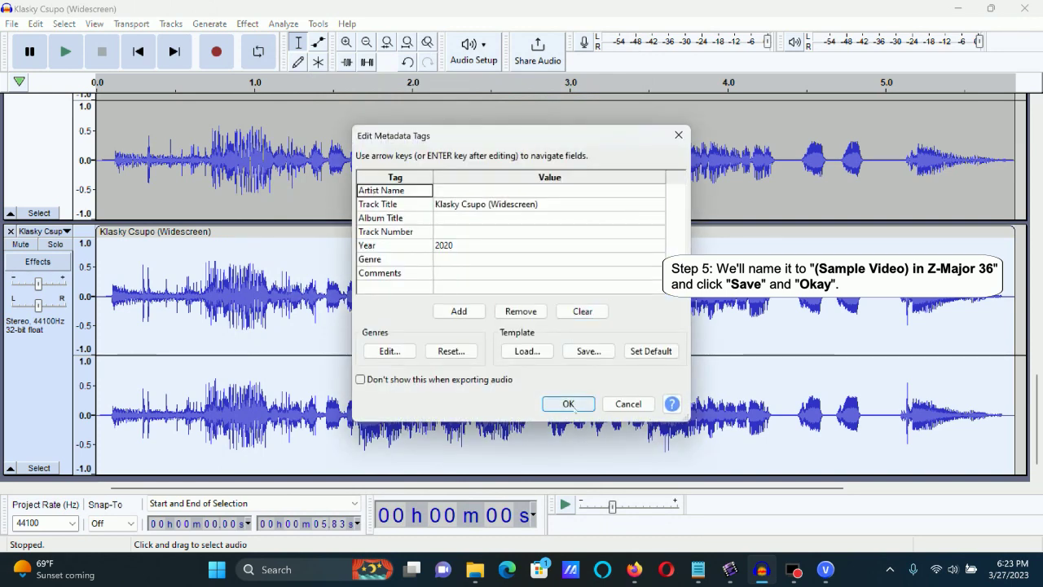
{"action": "left_click", "coordinate": [568, 403]}
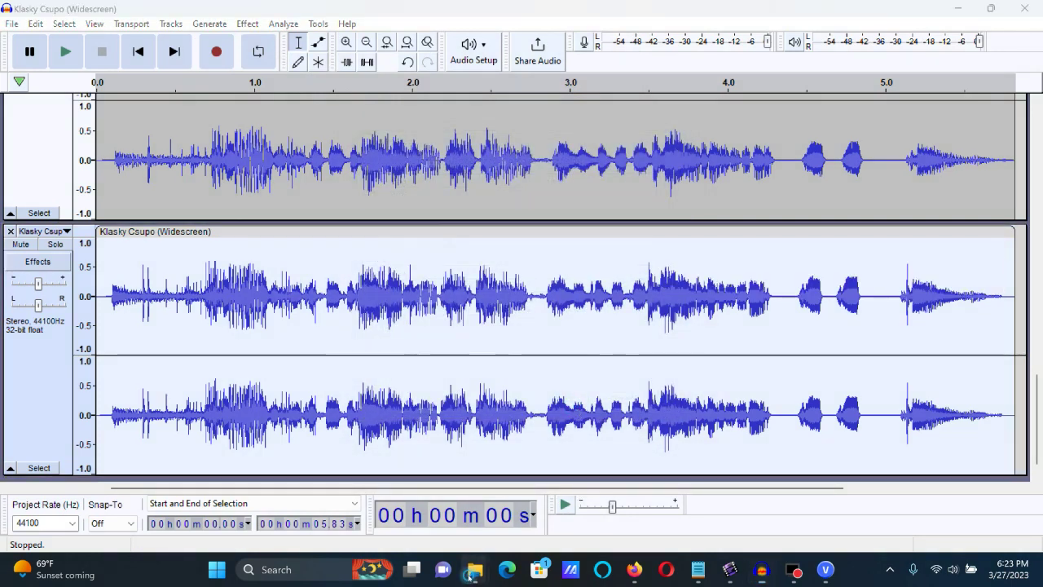
Switch to File Explorer, open the Audacity folder in Documents and select the MP3 "Klasky Csupo in Z-Major 36"
{"action": "mouse_move", "coordinate": [475, 570]}
{"action": "left_click", "coordinate": [477, 489]}
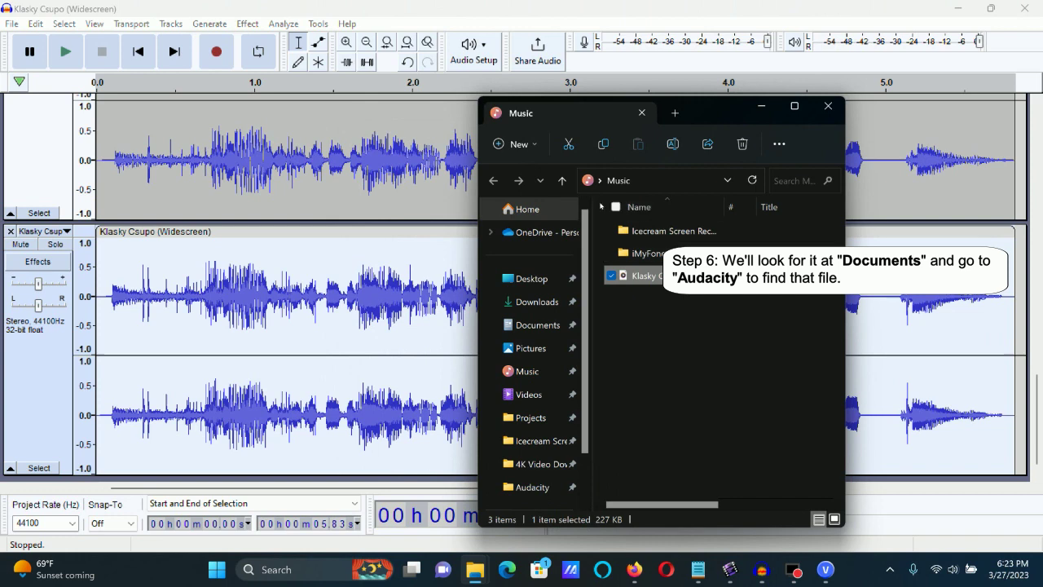
{"action": "left_click_drag", "start_coordinate": [703, 121], "coordinate": [505, 97]}
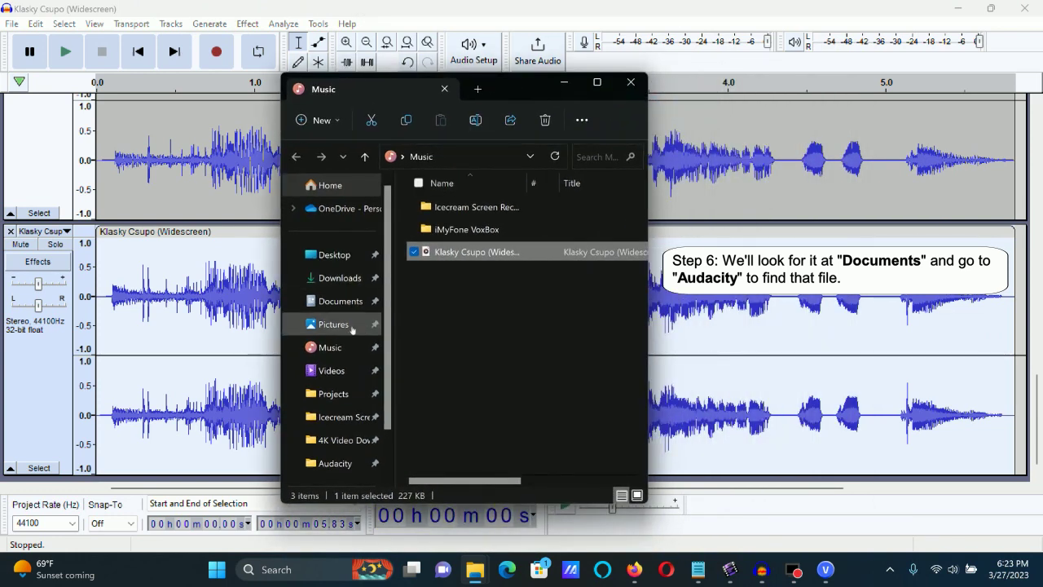
{"action": "left_click", "coordinate": [334, 301]}
{"action": "left_click_drag", "start_coordinate": [281, 290], "coordinate": [197, 290]}
{"action": "double_click", "coordinate": [361, 219]}
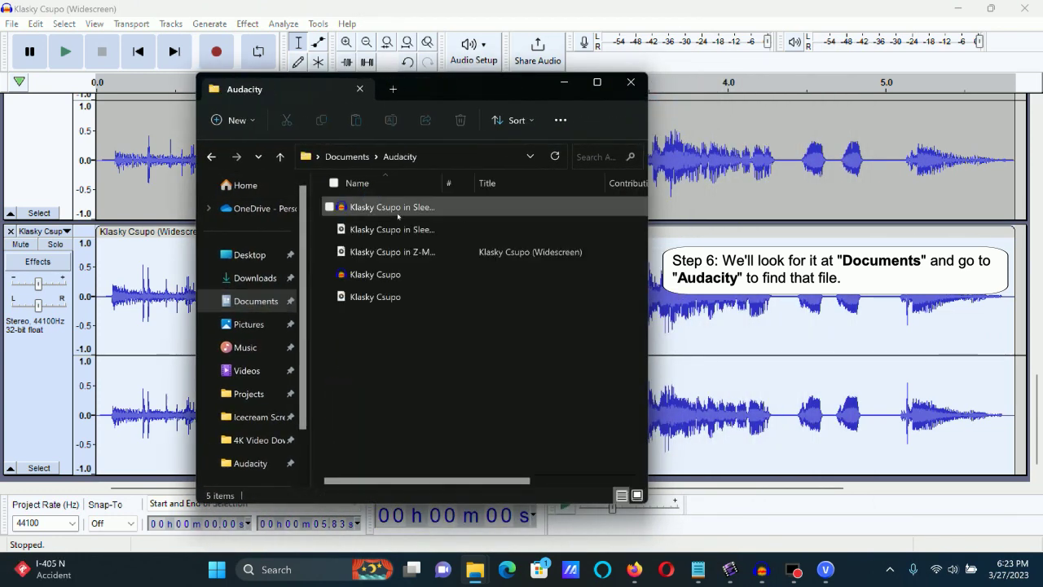
{"action": "left_click", "coordinate": [456, 254]}
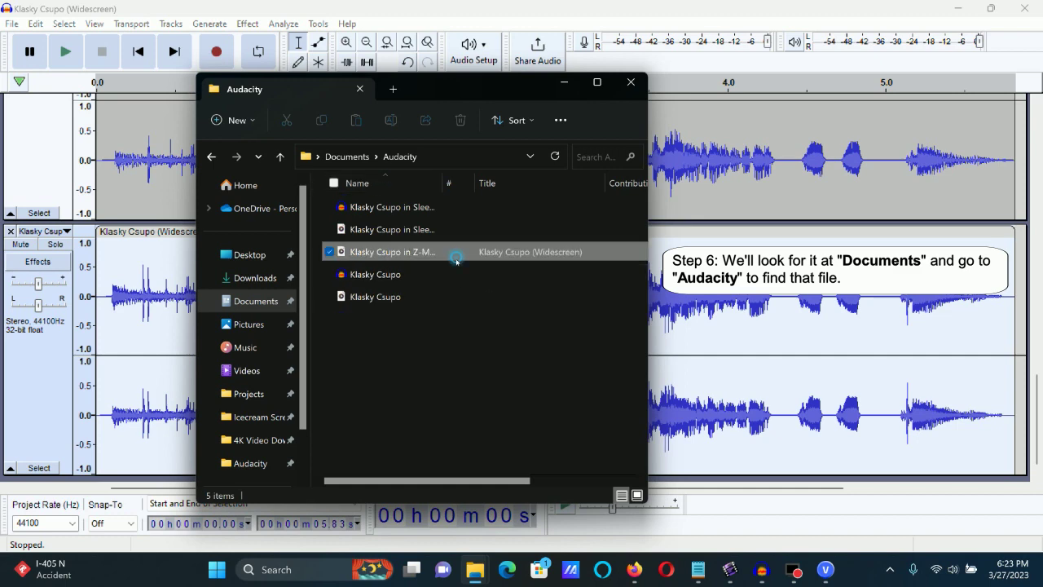
Bring the "Klasky Csupo in Z-Major 36" MP3 from File Explorer onto the start of the audio line in AVS Video Editor
{"action": "left_click", "coordinate": [730, 569]}
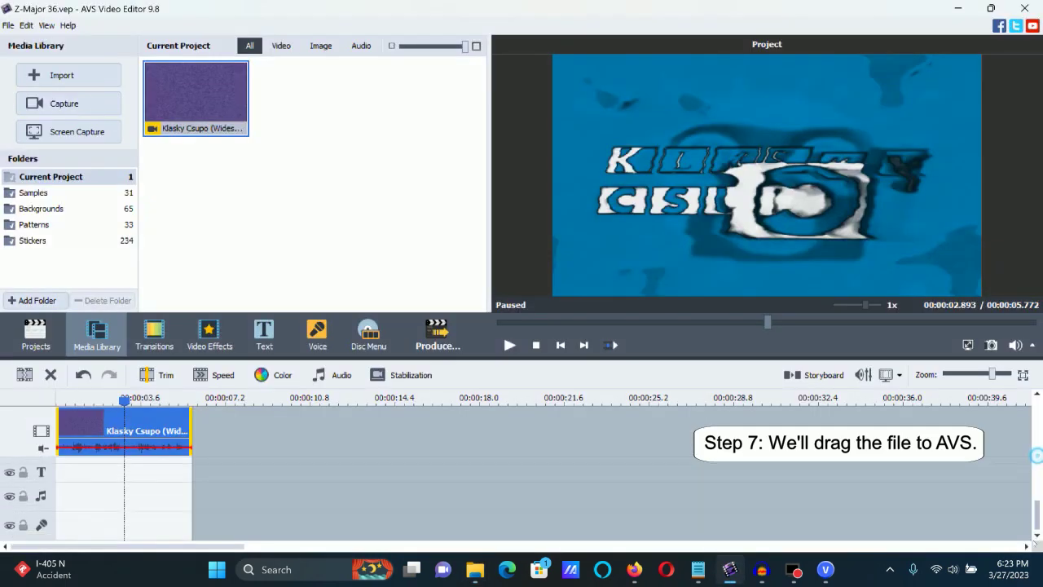
{"action": "mouse_move", "coordinate": [474, 569]}
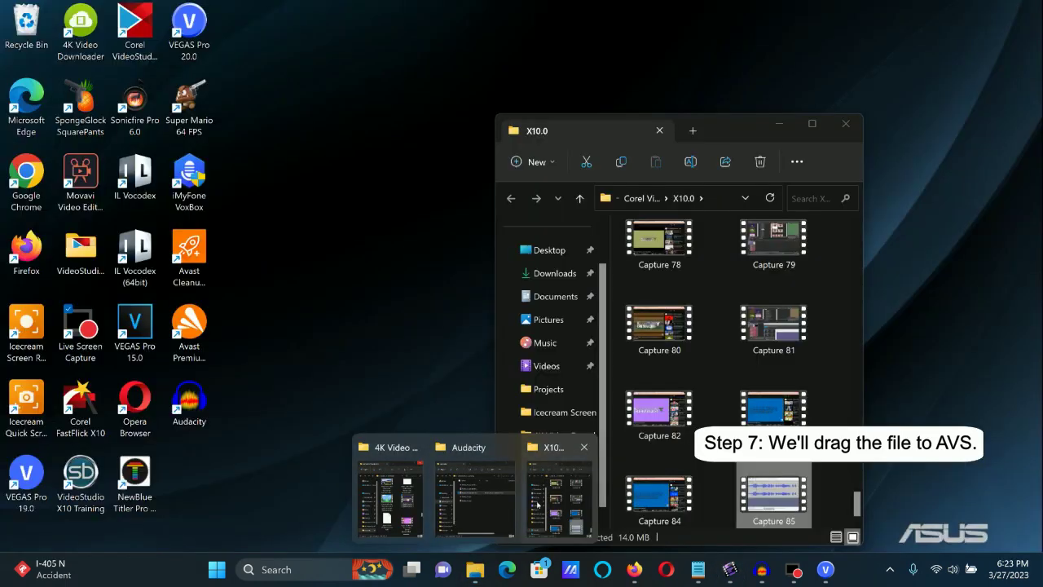
{"action": "left_click", "coordinate": [474, 497]}
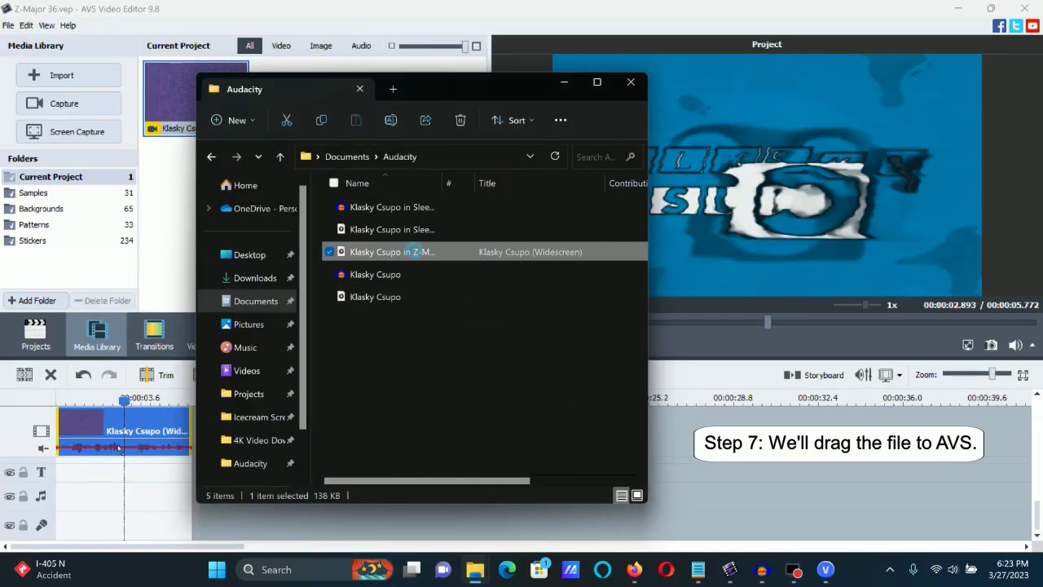
{"action": "left_click_drag", "start_coordinate": [93, 487], "coordinate": [94, 489]}
Select the Klasky Csupo video clip on the timeline and mute its original audio
{"action": "left_click", "coordinate": [103, 414]}
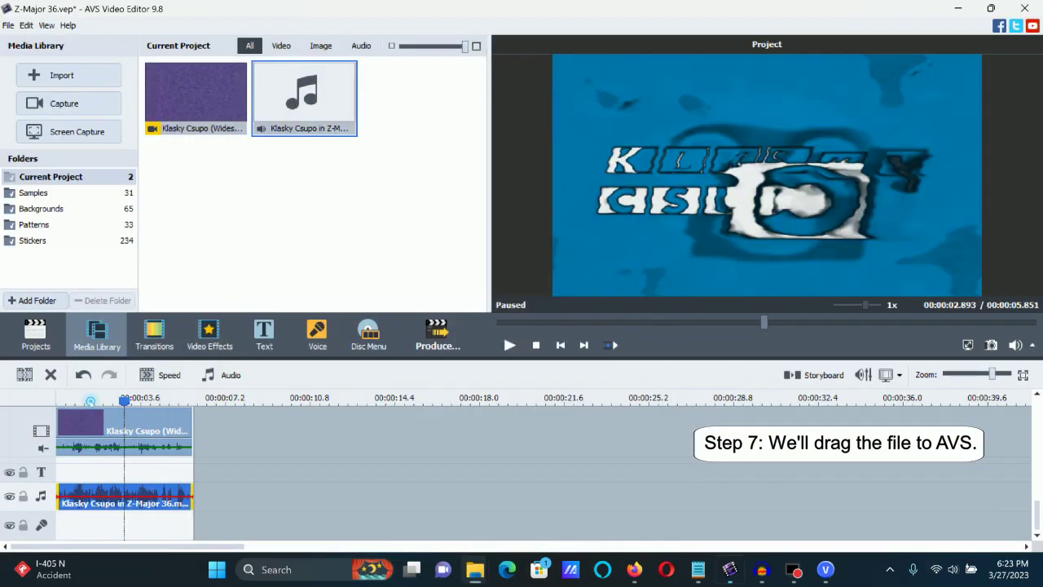
{"action": "left_click", "coordinate": [86, 433]}
{"action": "left_click", "coordinate": [84, 432]}
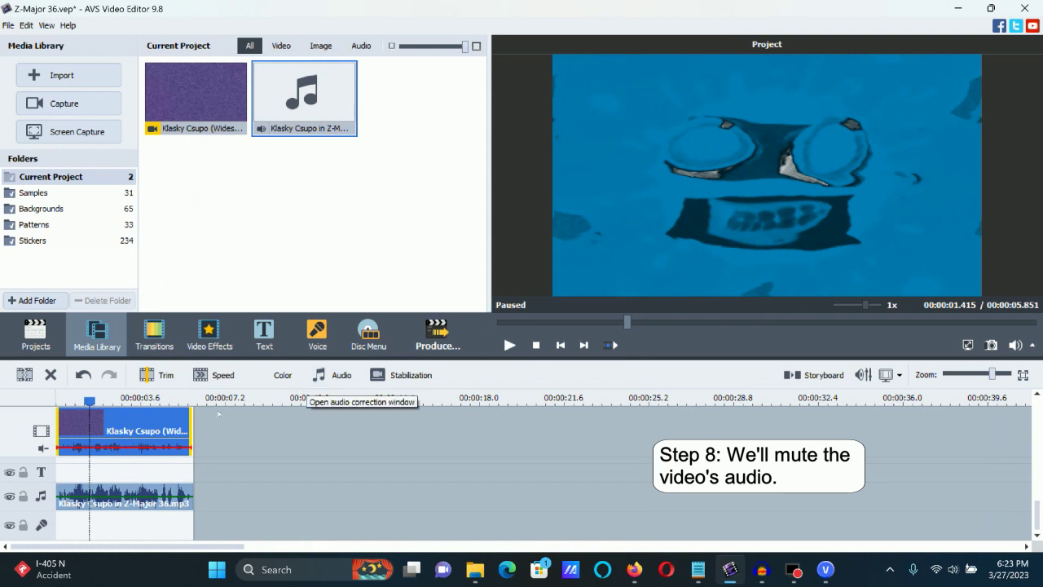
{"action": "right_click", "coordinate": [186, 420]}
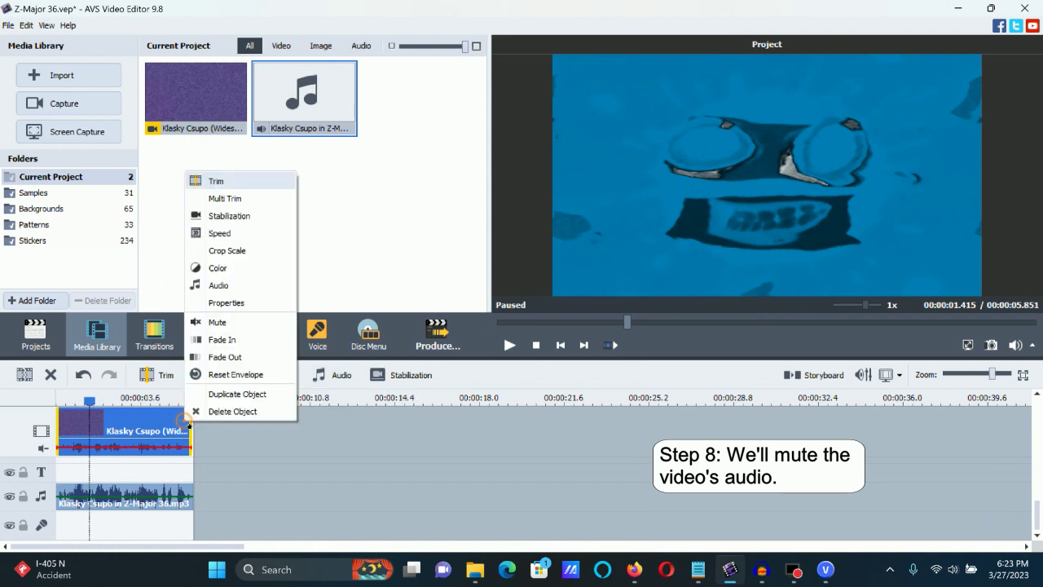
{"action": "left_click", "coordinate": [226, 324]}
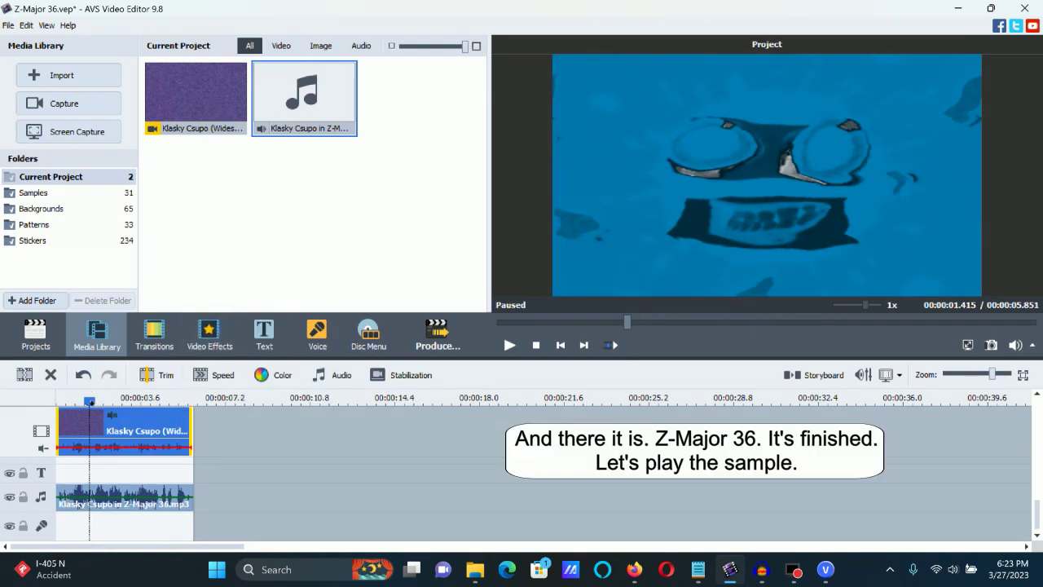
Return to the start of the timeline, bring the video effect lines into view and play the project preview
{"action": "key", "text": "Home"}
{"action": "left_click_drag", "start_coordinate": [1037, 510], "coordinate": [1037, 411]}
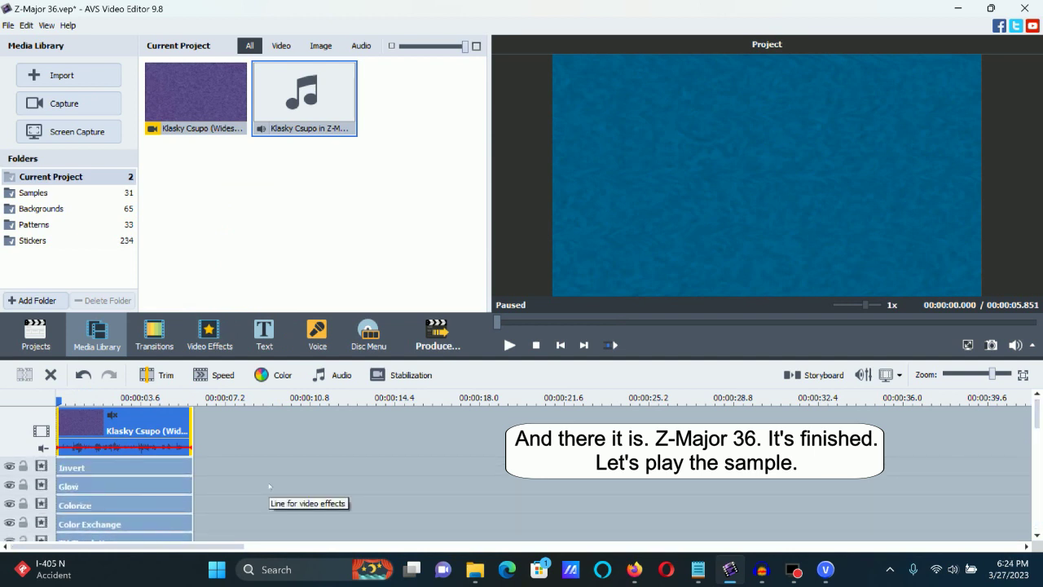
{"action": "left_click", "coordinate": [509, 345]}
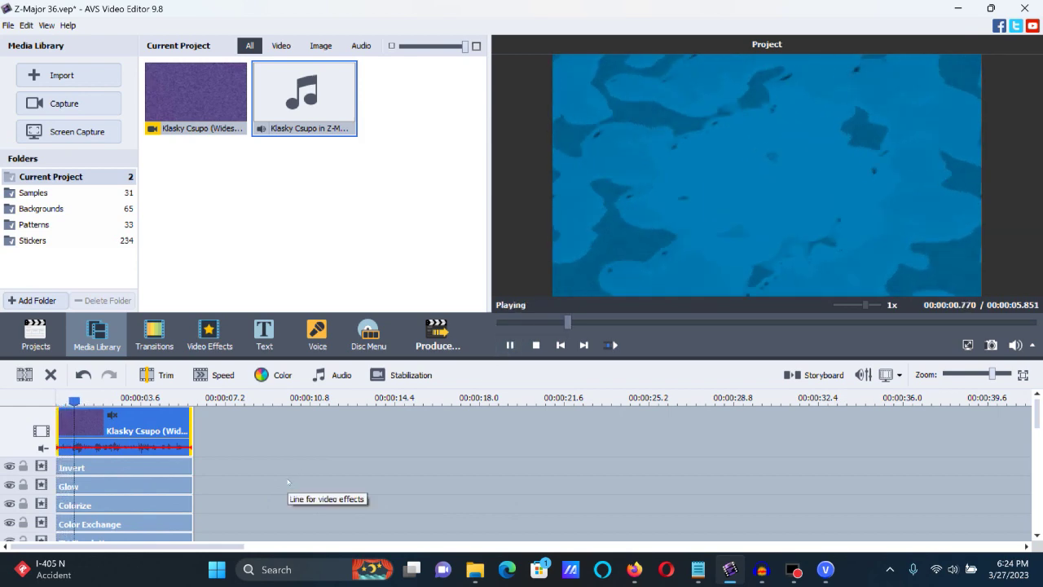